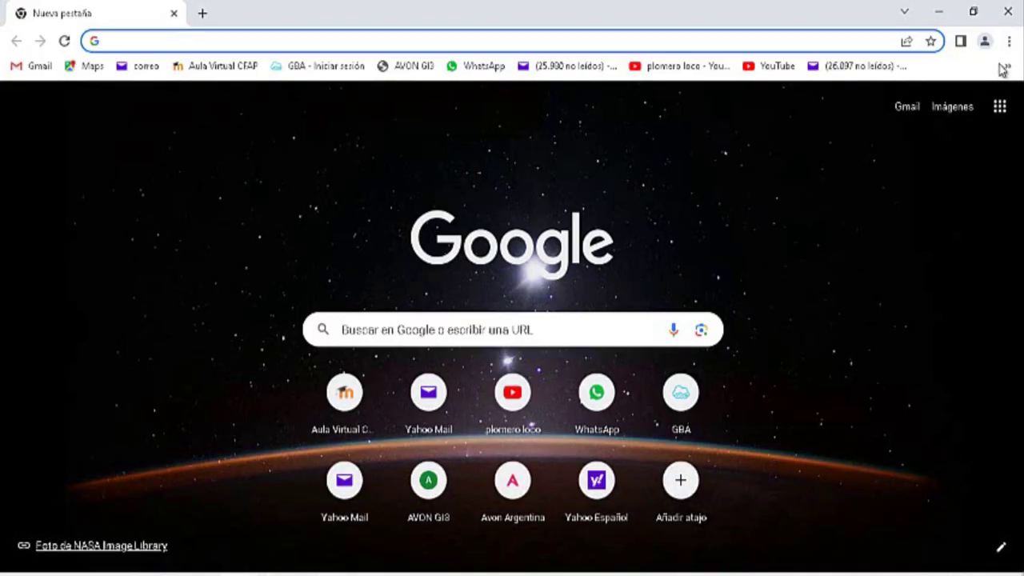
Step: Go to the Naturgy site's Portal Matriculado login and enter the gas fitter's registration number
left_click(1006, 67)
left_click(825, 146)
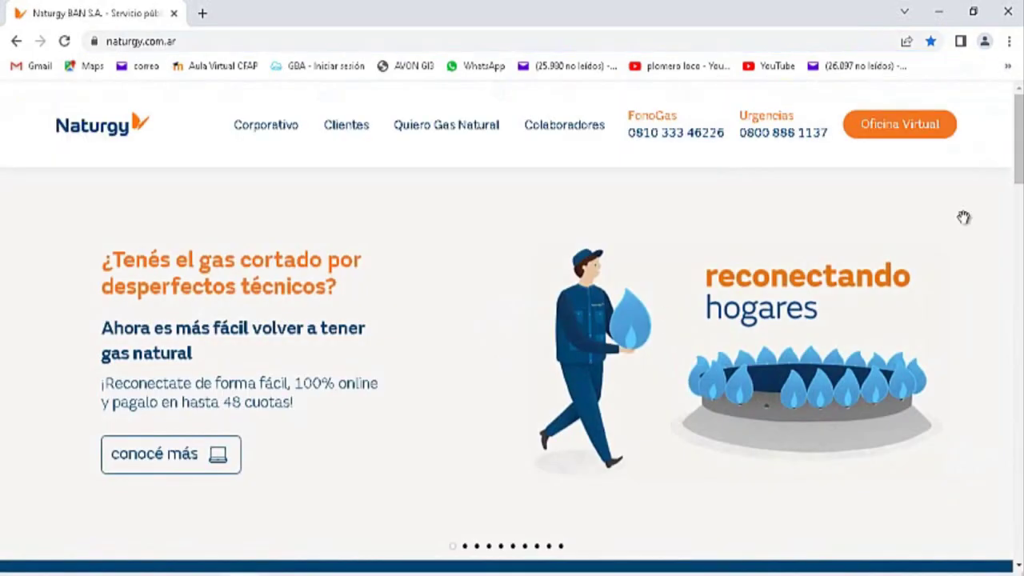
left_click_drag(1019, 140, 941, 522)
key("F11")
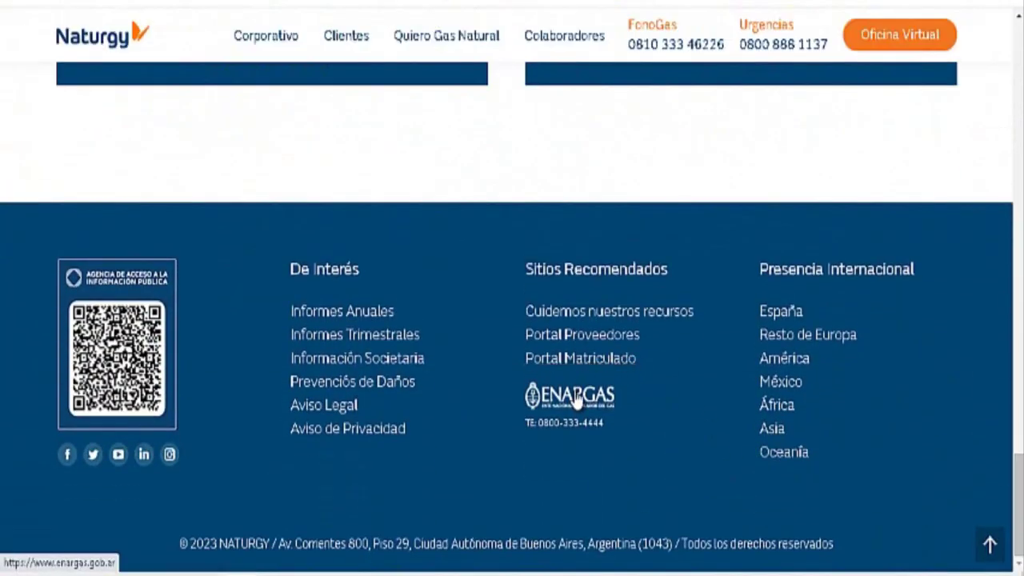
left_click(576, 360)
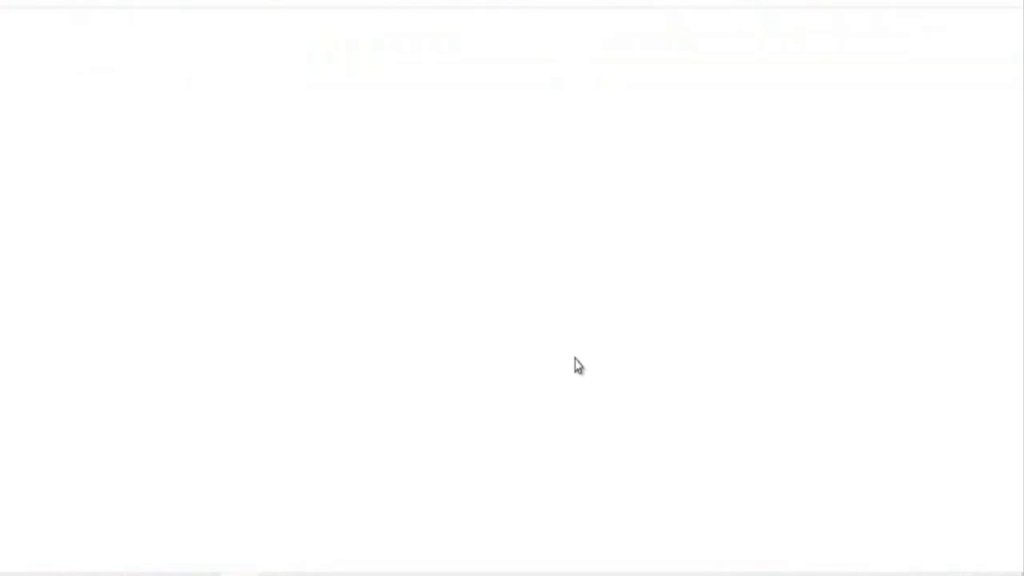
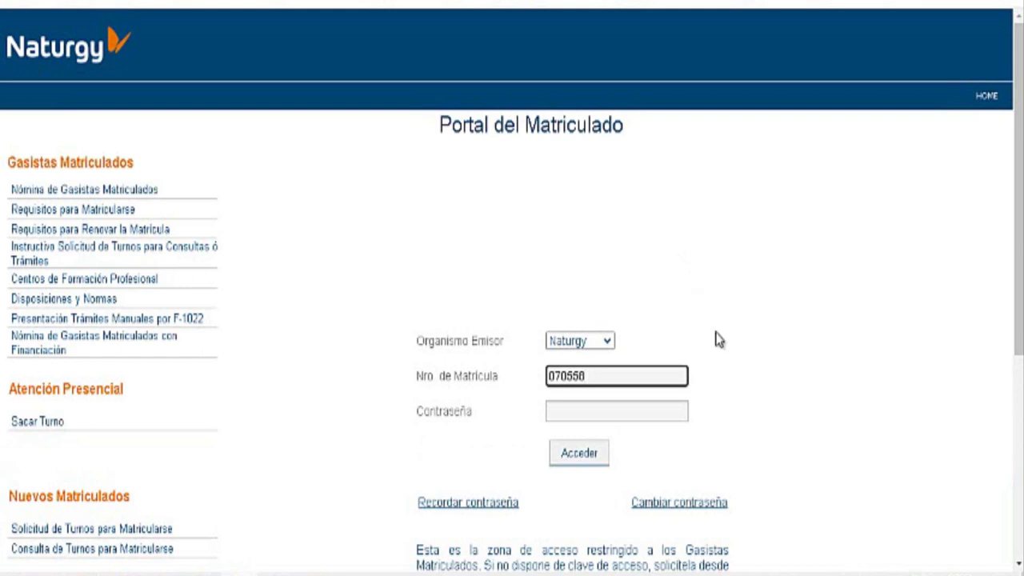
Step: Log in with the password and open Formulario 3.4 for the entered Solicitud de Obra number
left_click(667, 408)
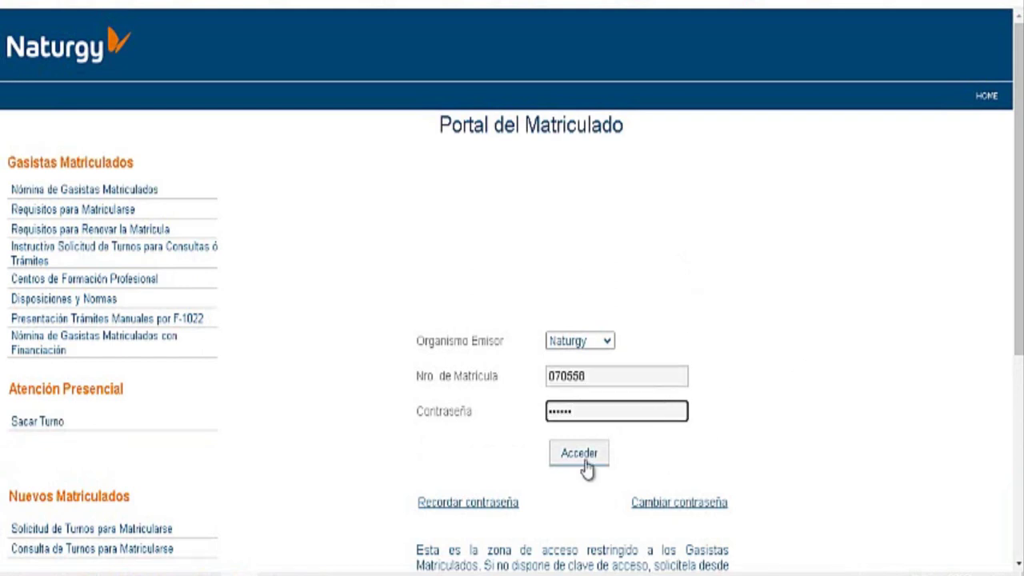
left_click(582, 455)
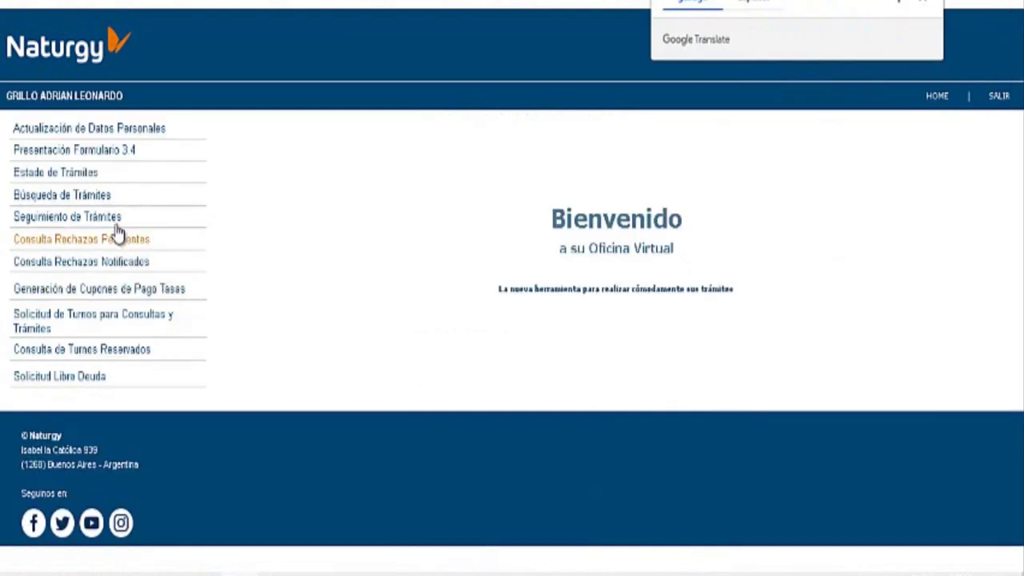
left_click(101, 154)
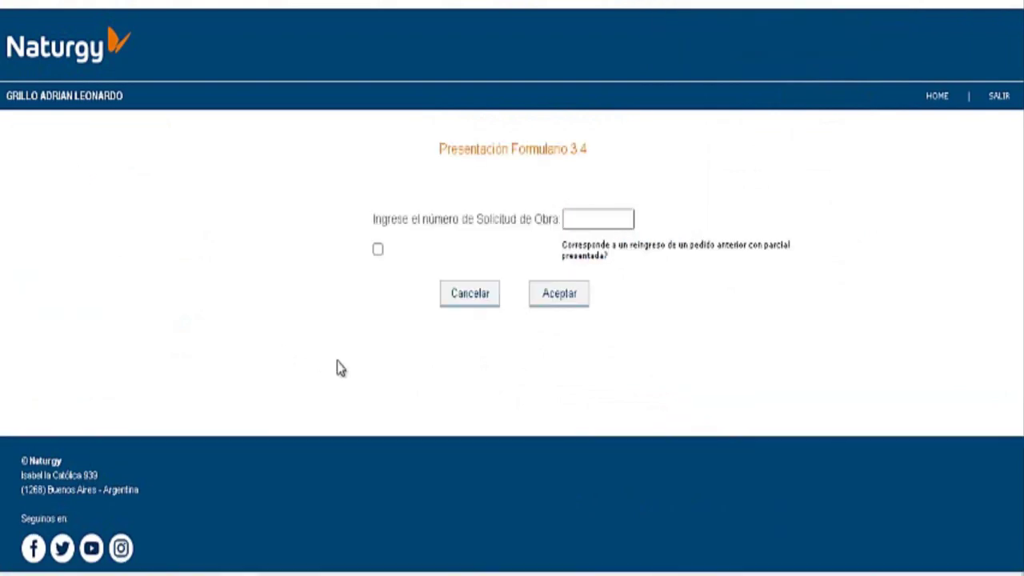
left_click(586, 219)
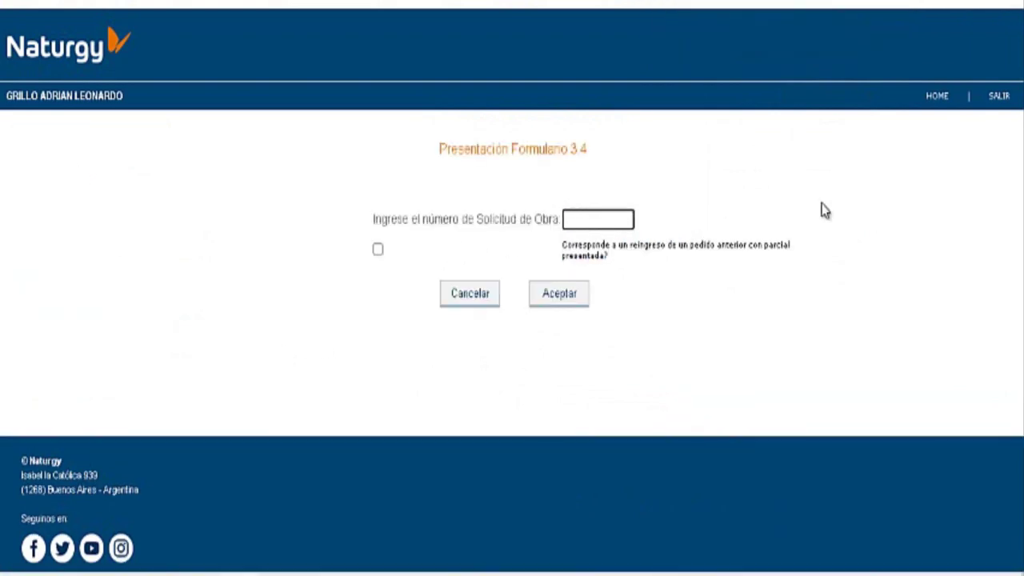
left_click(558, 294)
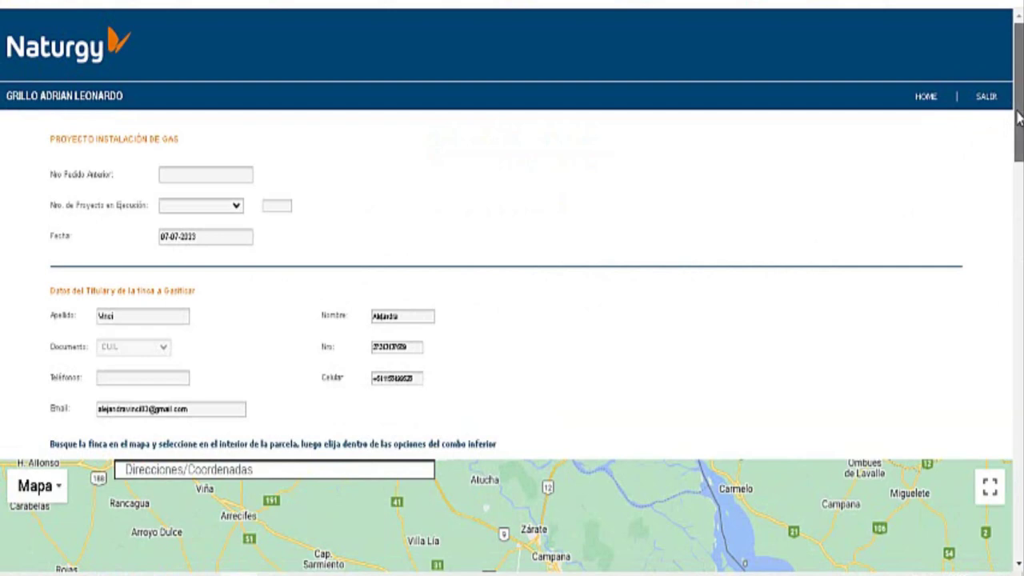
Step: Find the property's address on the map and pick its parcel to auto-fill the address fields
left_click_drag(1020, 124, 1021, 157)
scroll(390, 200, "down", 3)
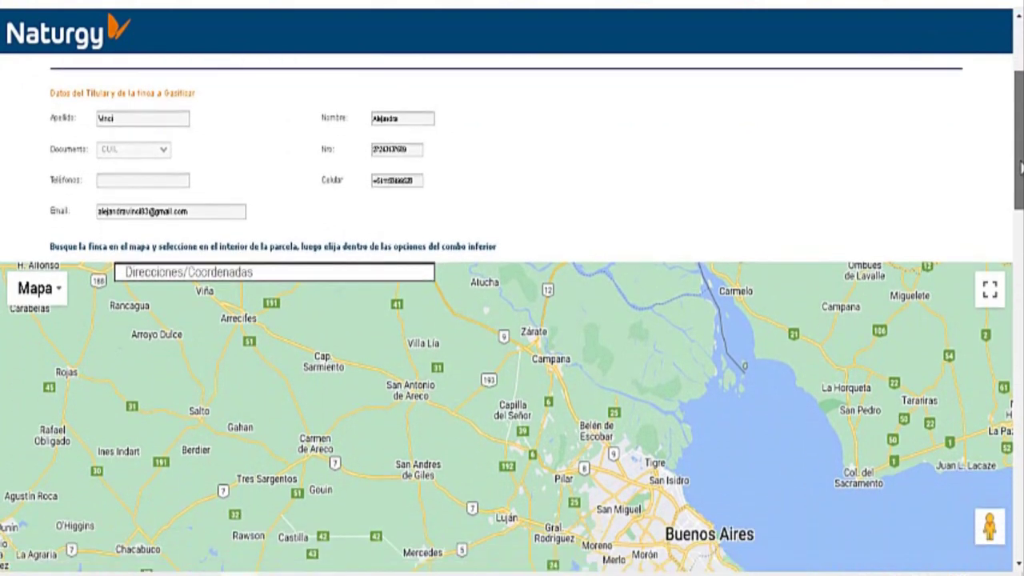
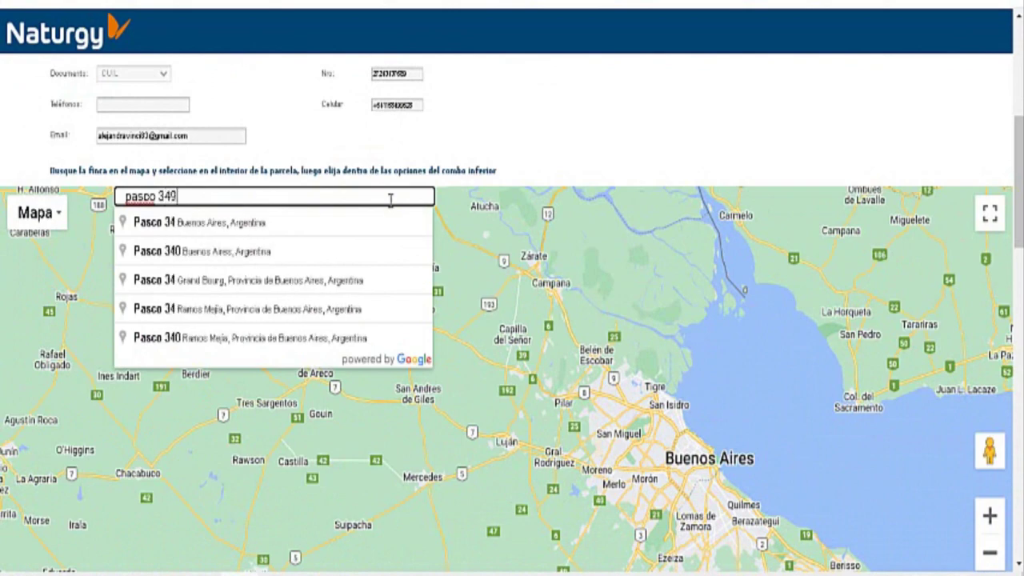
left_click(300, 222)
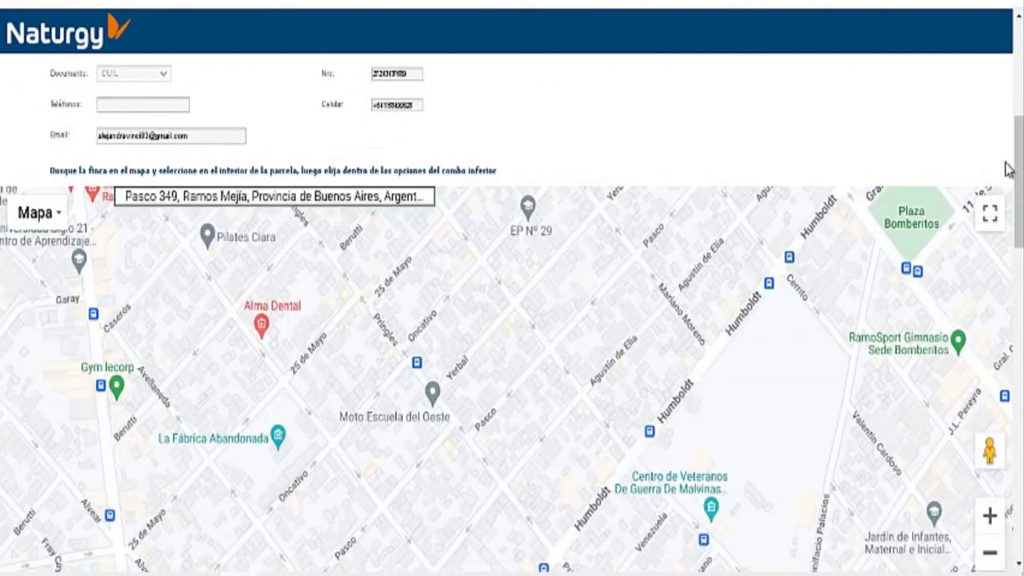
scroll(545, 262, "down", 3)
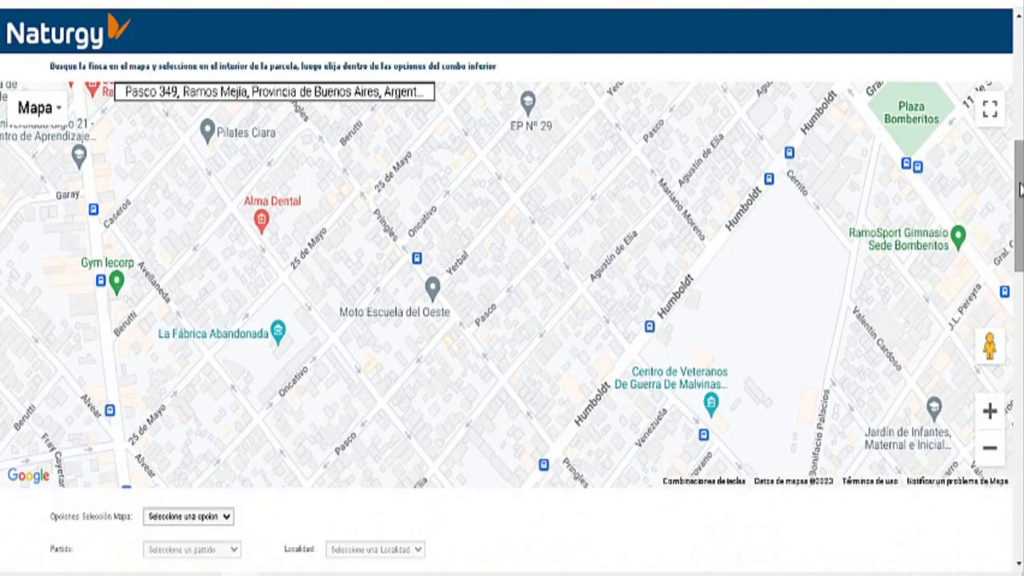
left_click(503, 271)
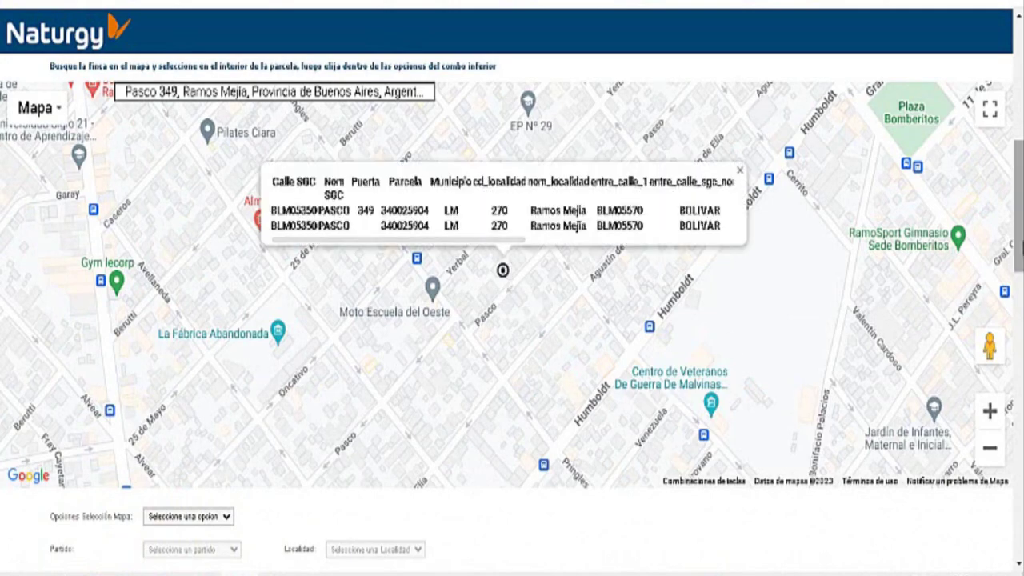
scroll(312, 340, "down", 5)
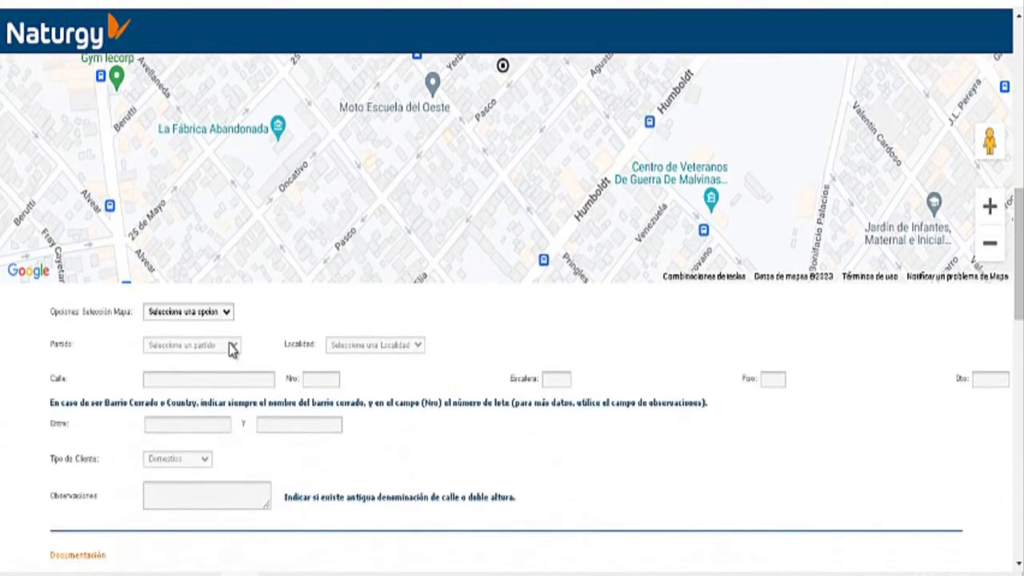
left_click(228, 312)
left_click(182, 341)
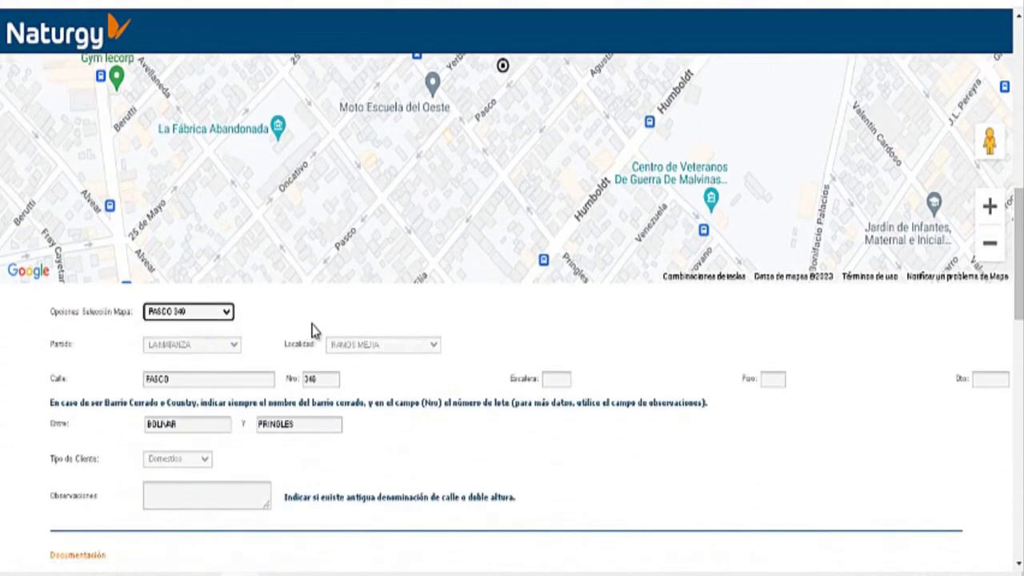
Step: Enter floor PB and unit 1 for the property
left_click_drag(1020, 271, 1020, 286)
left_click(774, 306)
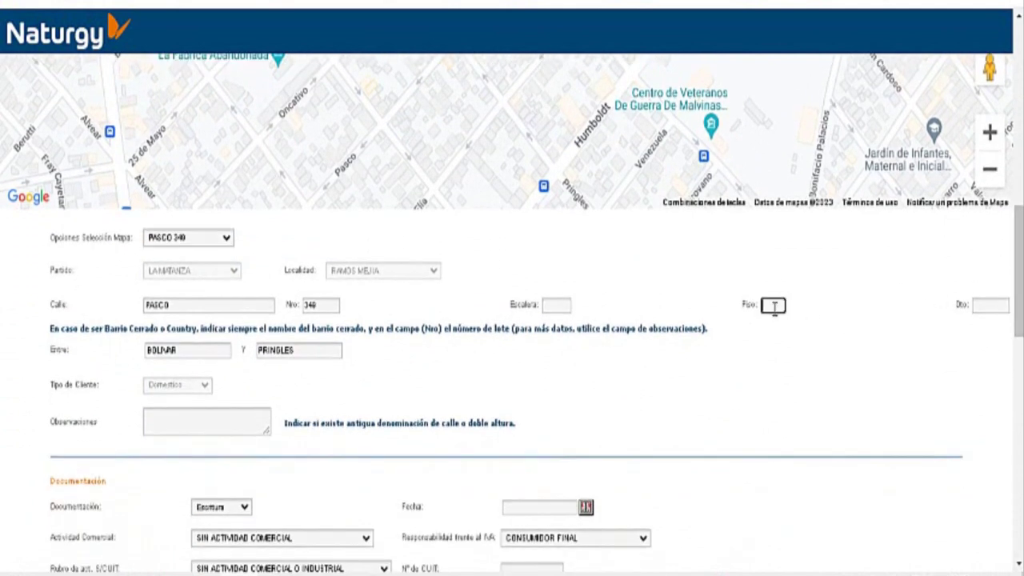
type("PB")
left_click(989, 305)
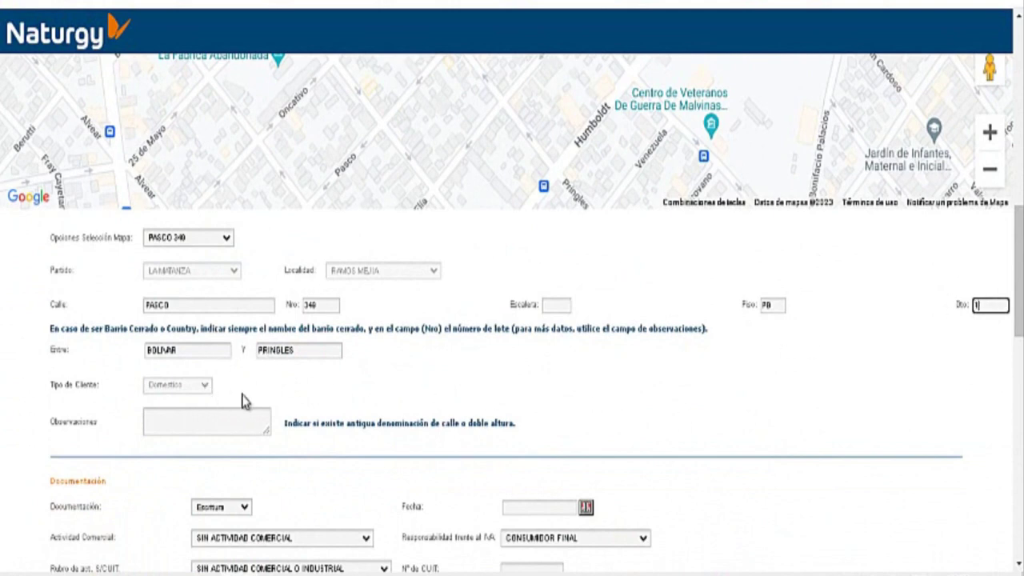
scroll(1017, 304, "down", 2)
left_click_drag(1017, 306, 1017, 453)
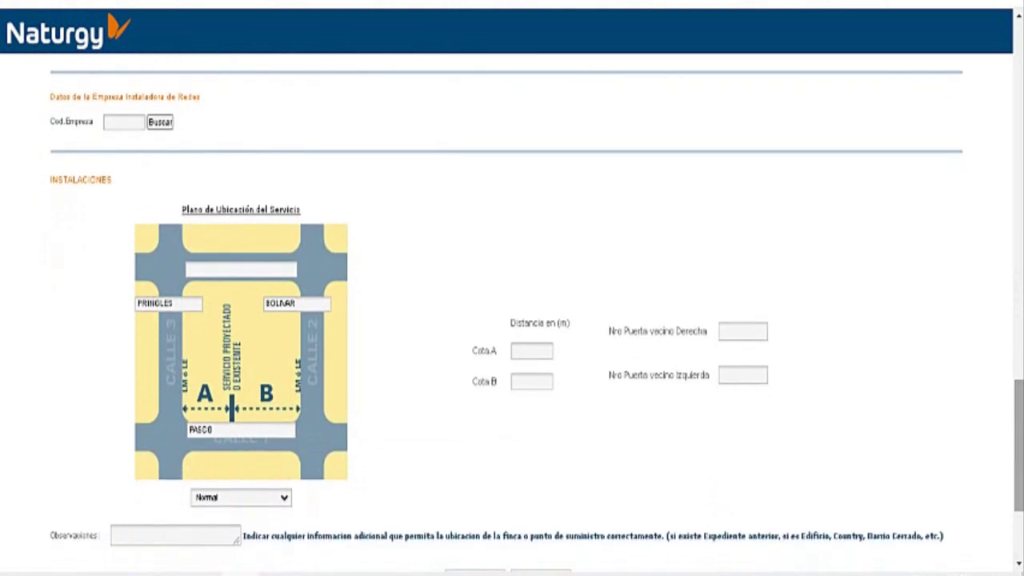
Step: Fill the location plan's top street, Cota B 50 and the left neighbour's door number
left_click(235, 271)
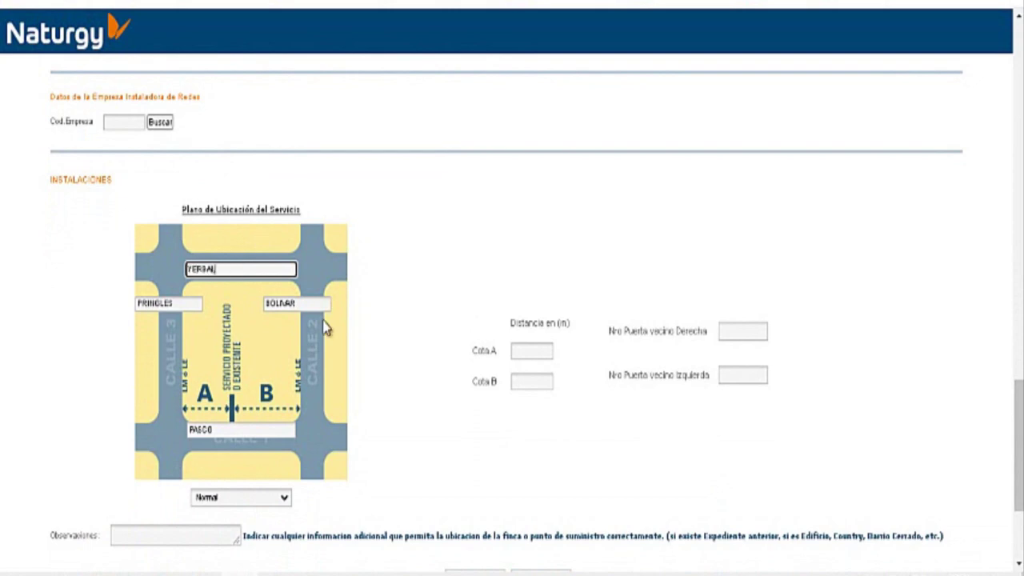
left_click(526, 384)
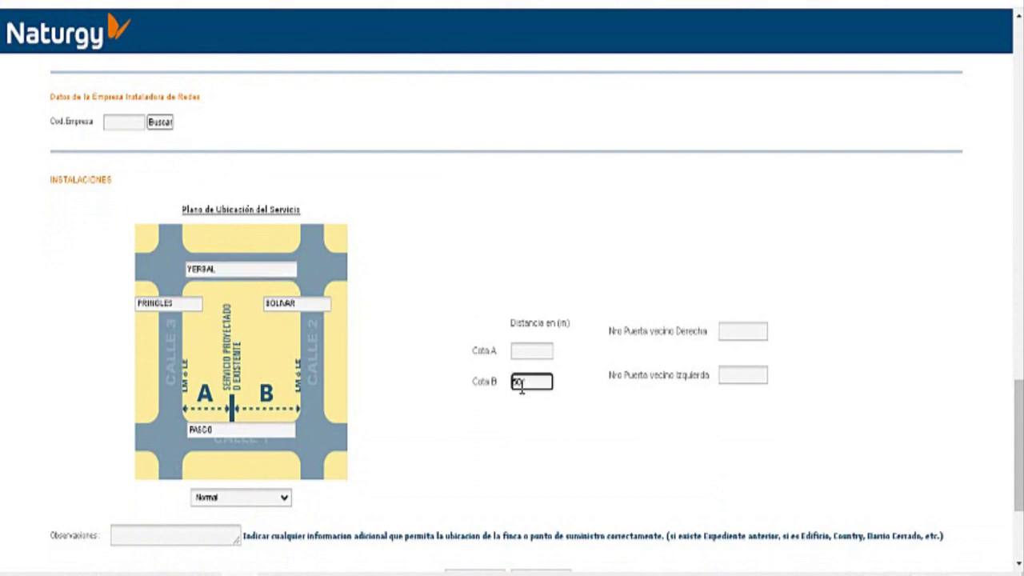
left_click(734, 378)
type("3")
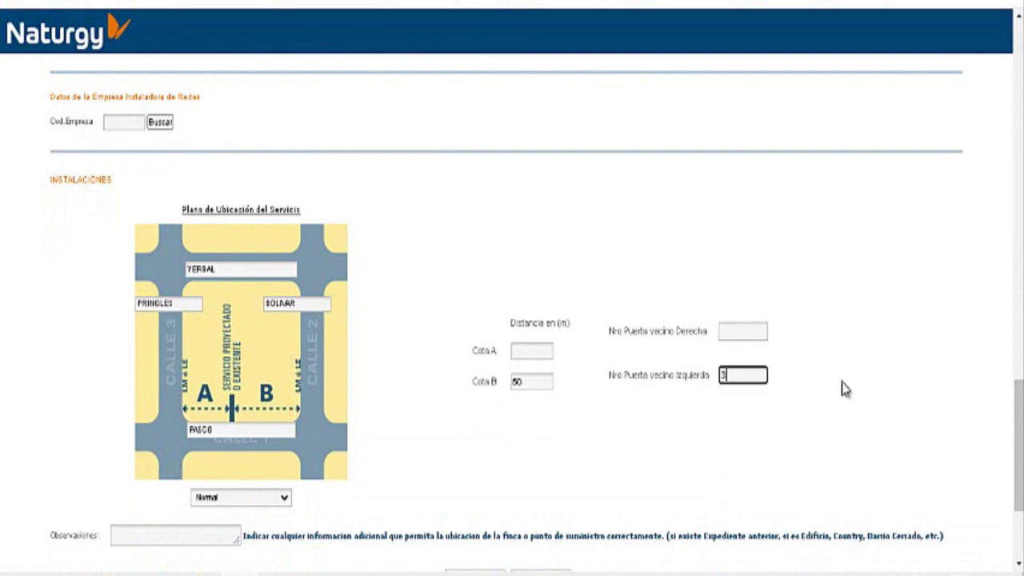
type("63")
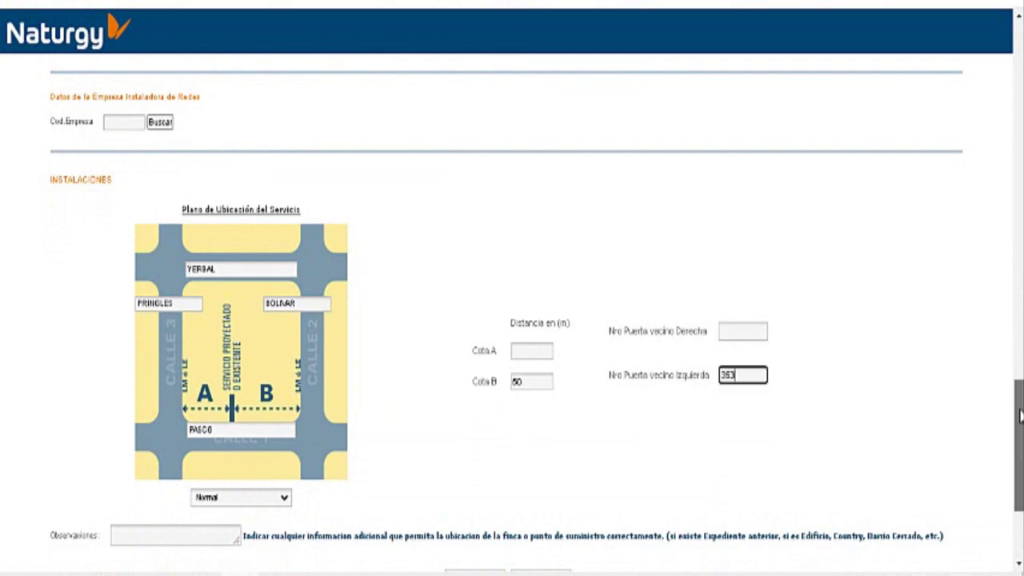
Step: Add a location note in Observaciones and submit the page, which flags a missing documentation date
scroll(1019, 414, "down", 2)
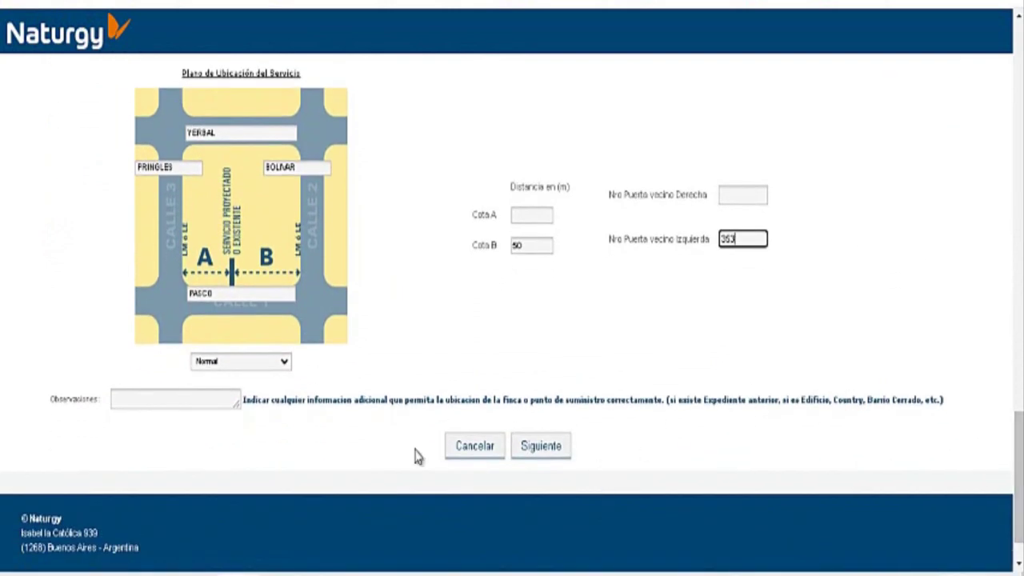
left_click(163, 396)
scroll(178, 425, "up", 1)
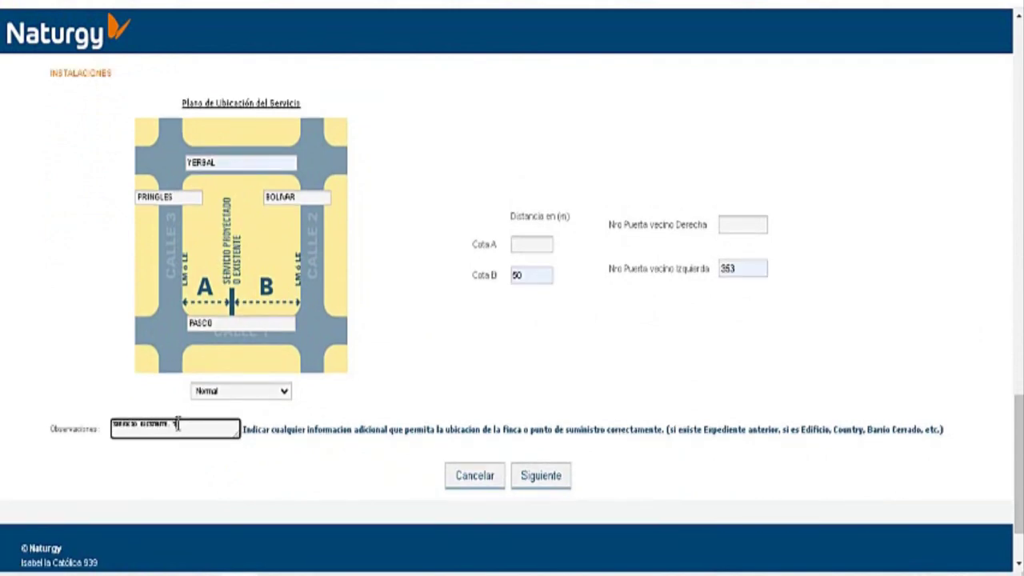
type("DE PASCO")
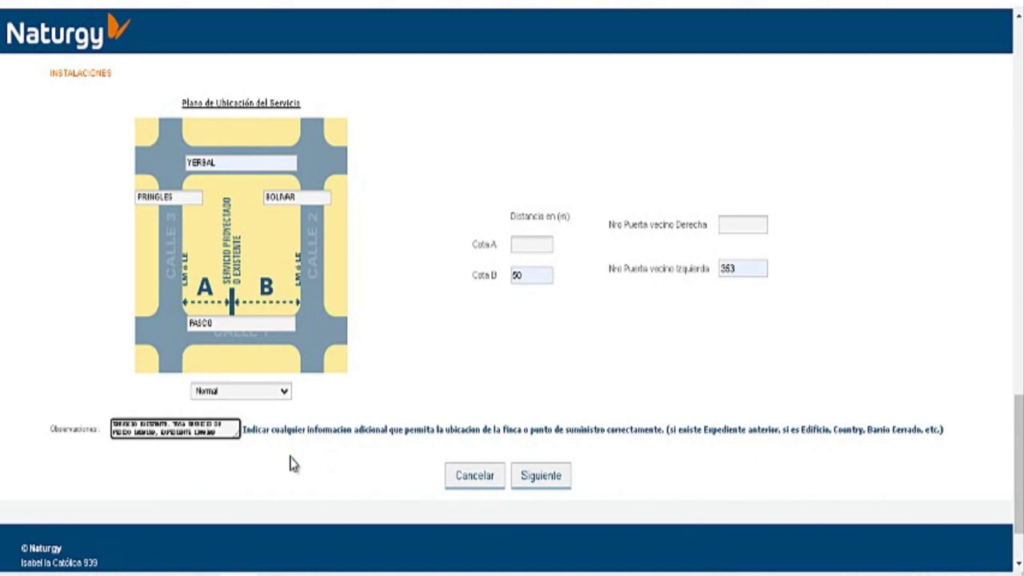
left_click(543, 482)
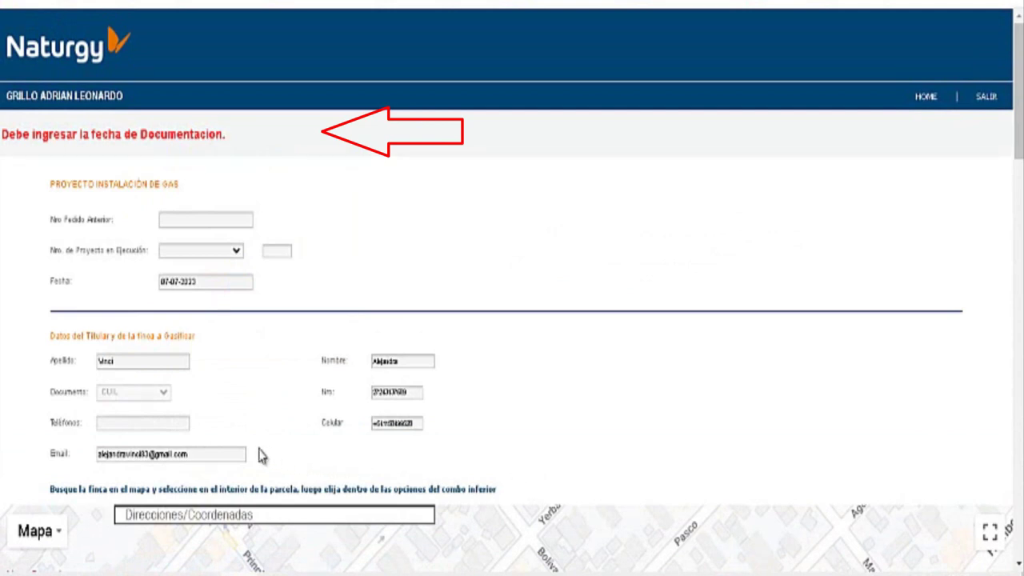
Step: Set the documentation date to 11-07-2018 and continue to the Artefactos y Otros page
left_click(199, 284)
left_click_drag(1018, 150, 1018, 344)
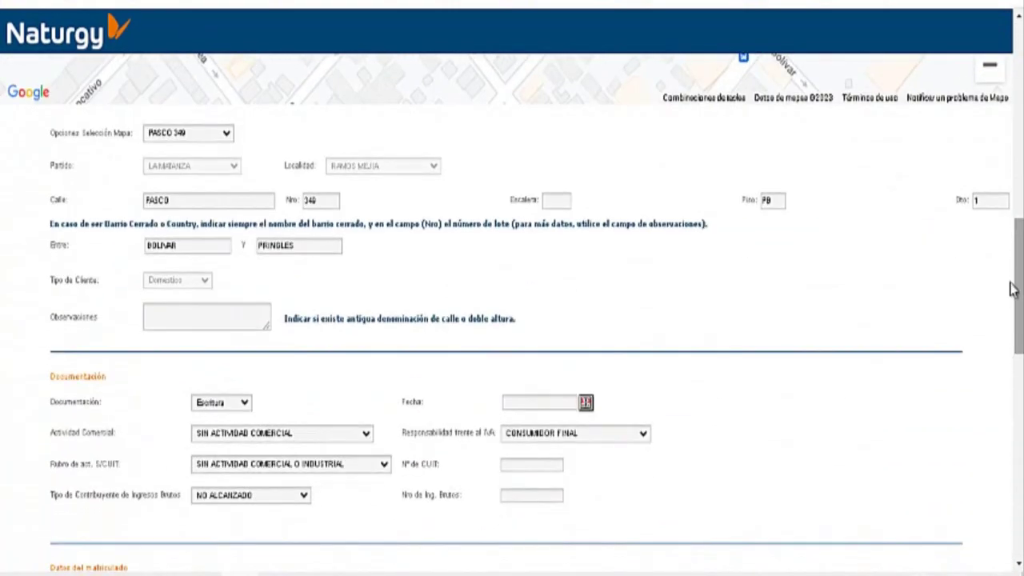
left_click(586, 403)
left_click(514, 439)
left_click(513, 438)
left_click(514, 439)
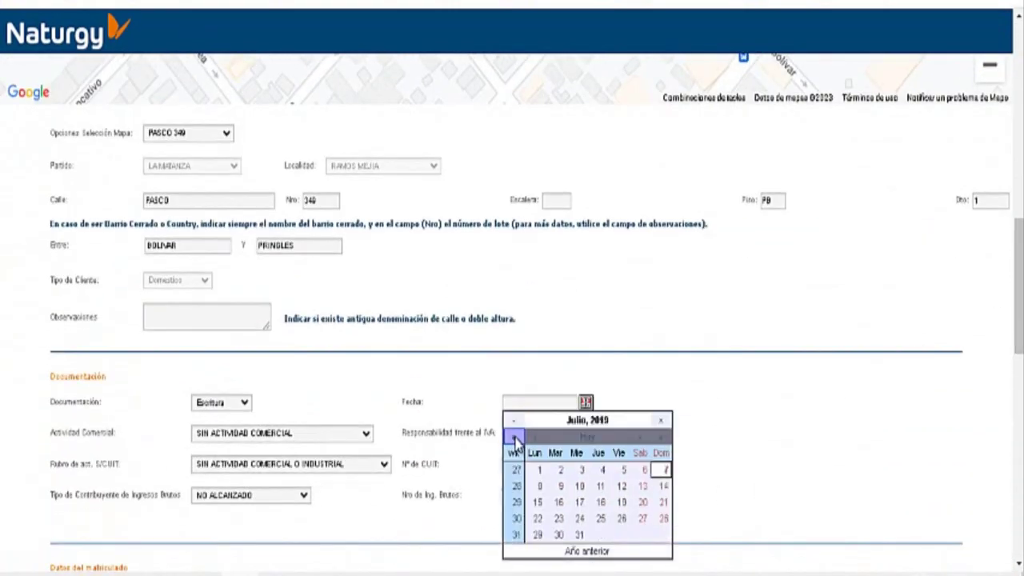
left_click(514, 439)
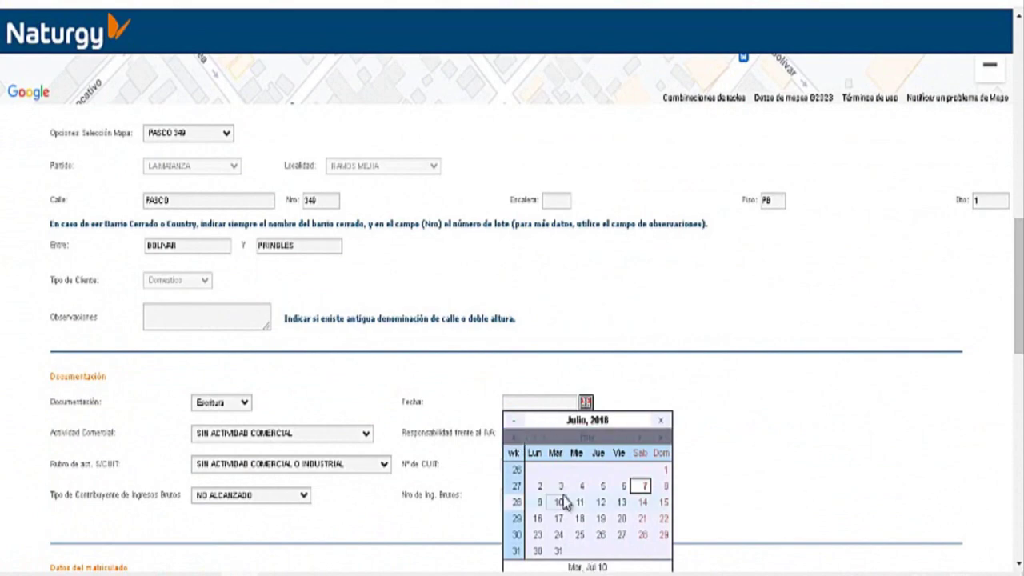
left_click(580, 502)
left_click_drag(1010, 280, 1012, 485)
left_click(541, 389)
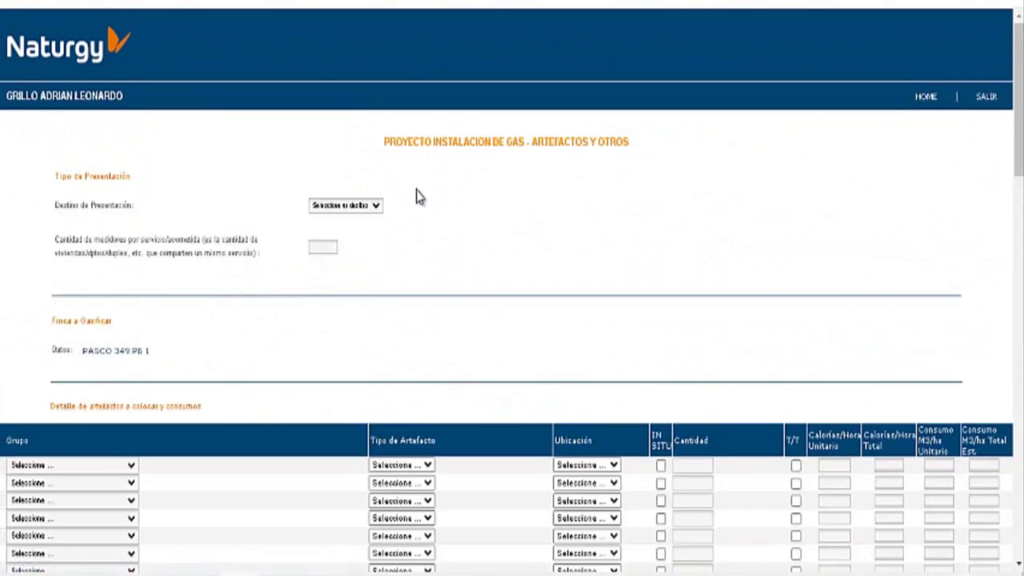
left_click(373, 206)
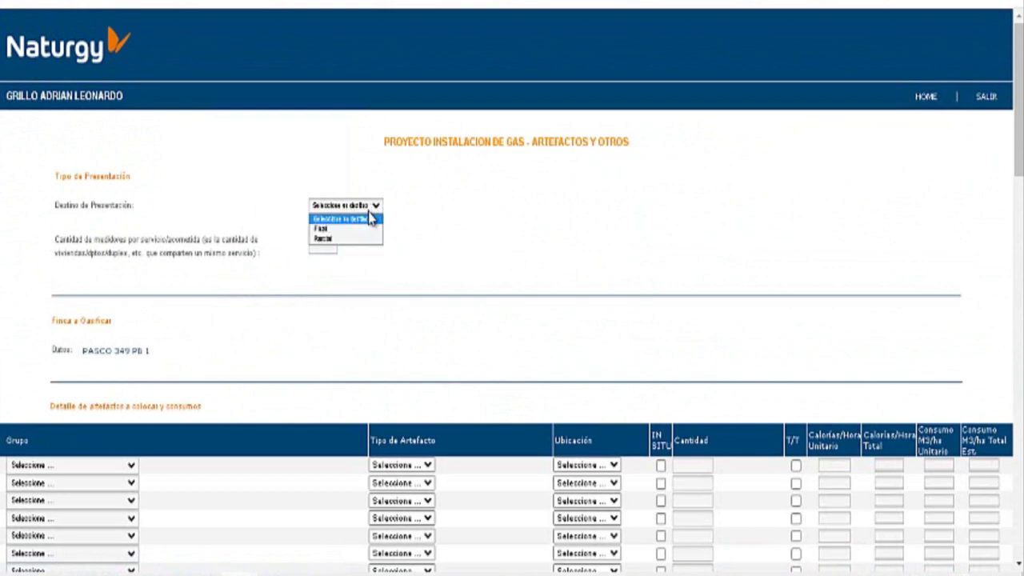
Step: Set Destino de Presentación to Parcial and the number of meters per service to 1
left_click(338, 240)
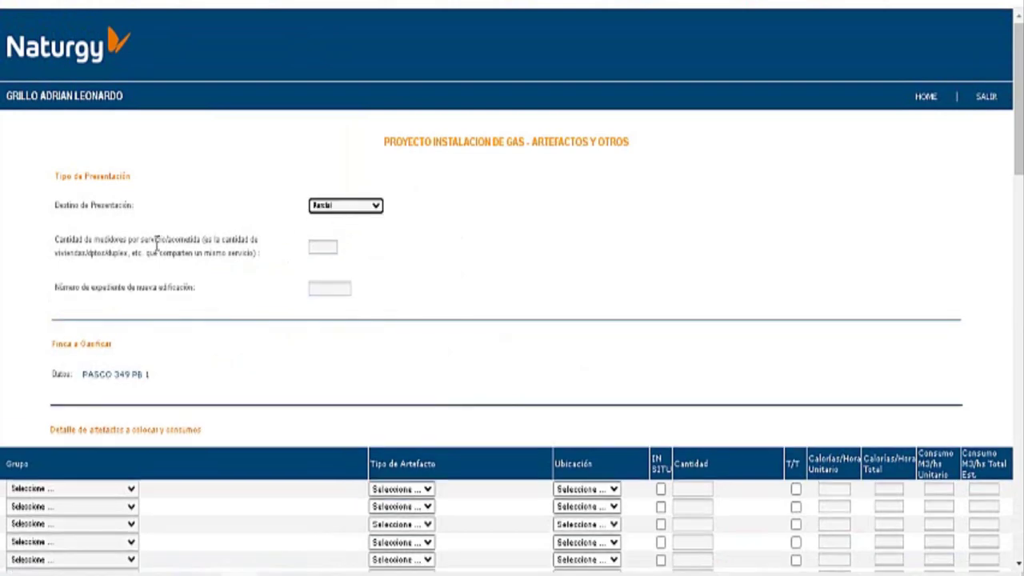
left_click(326, 248)
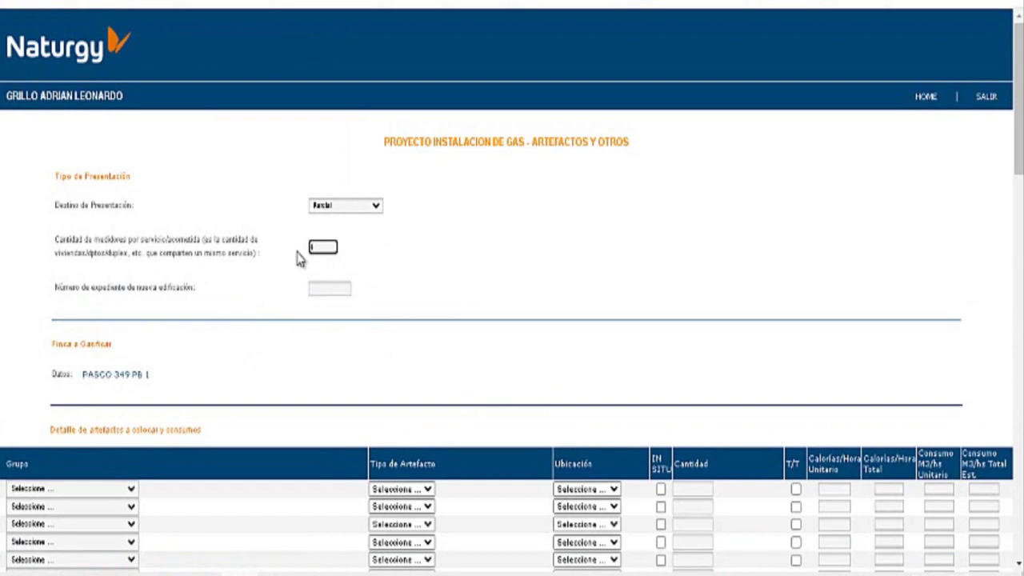
type("1")
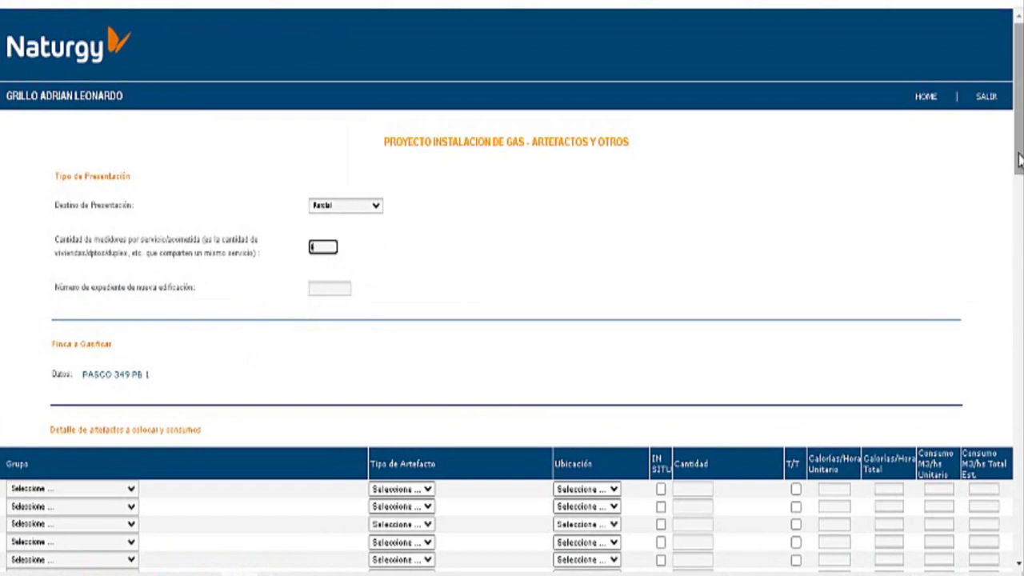
left_click_drag(1019, 160, 1019, 224)
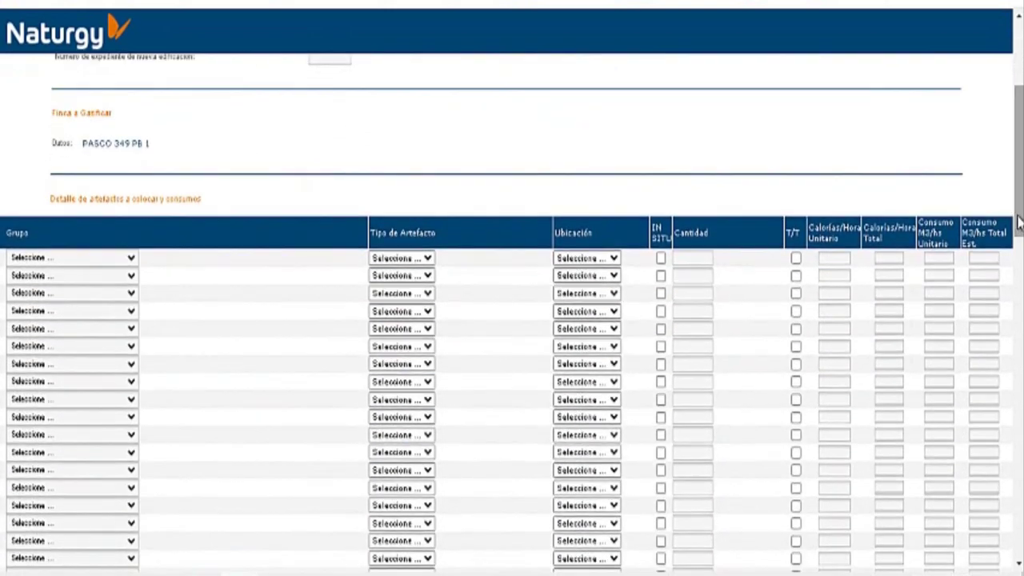
Step: Fill appliance row 1: COCCION, ANAFE 4Q Y H, in COCINA, quantity 1
left_click(131, 258)
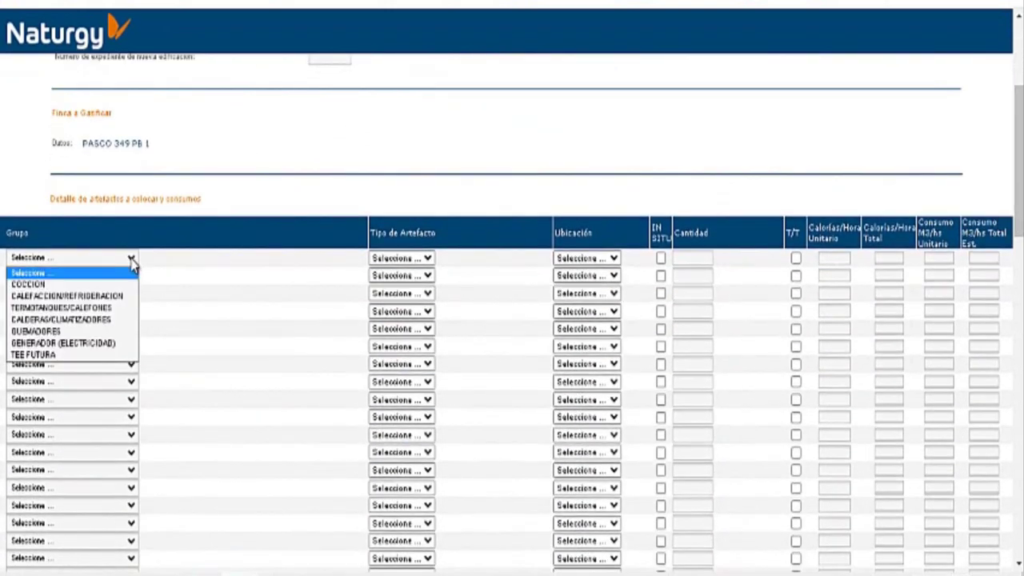
left_click(89, 284)
left_click(416, 259)
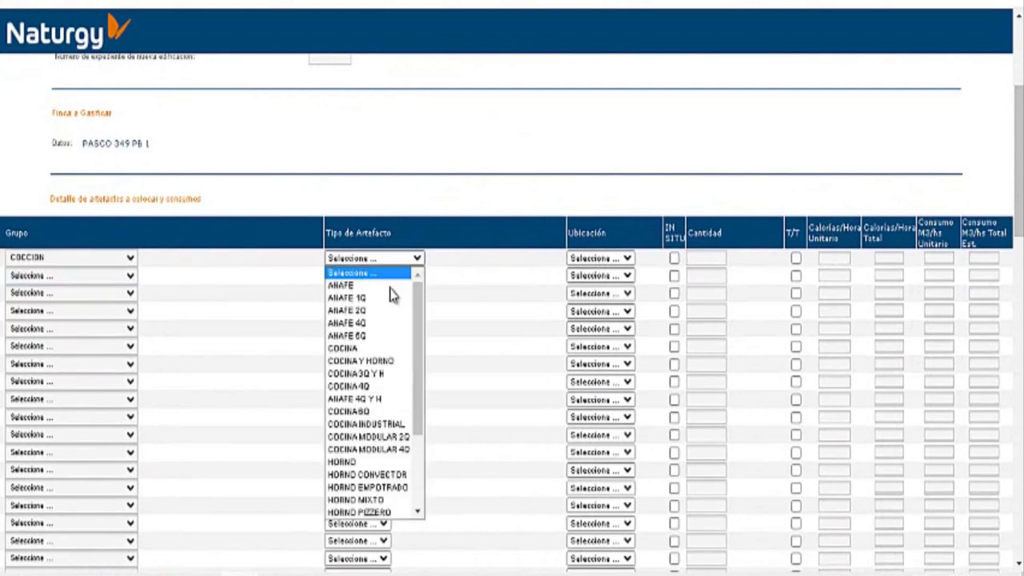
left_click(384, 400)
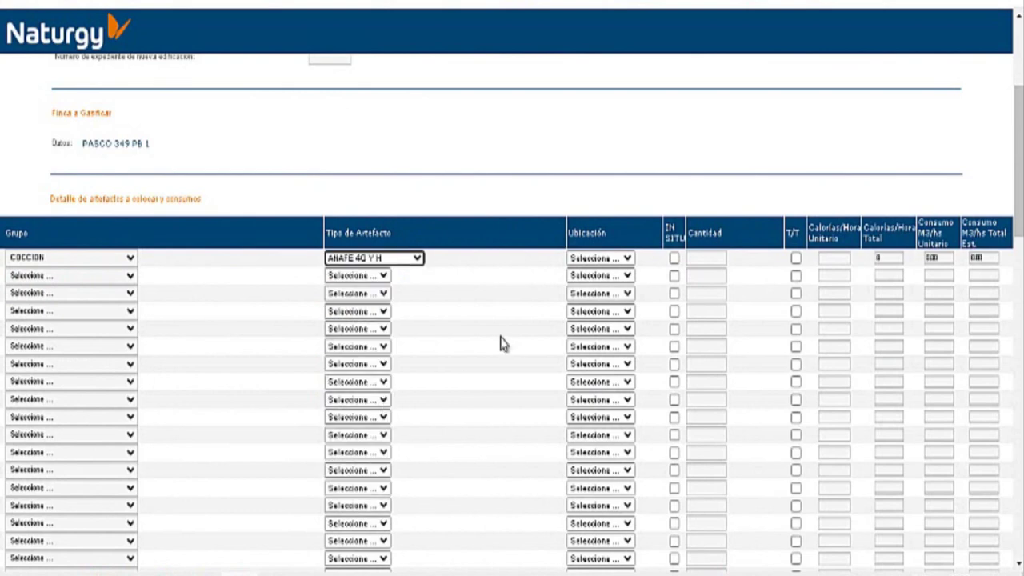
left_click(627, 258)
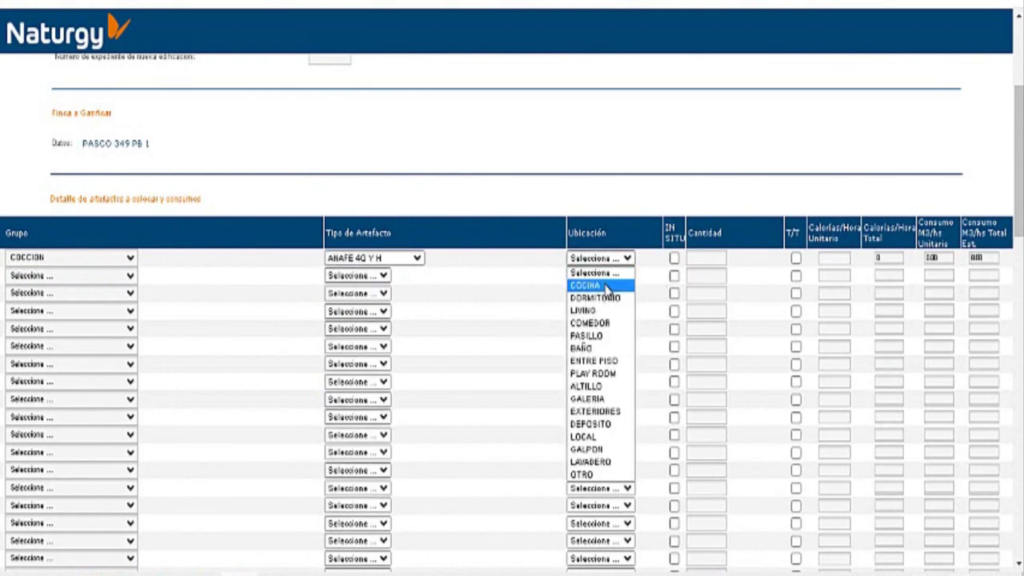
left_click(607, 286)
left_click(702, 256)
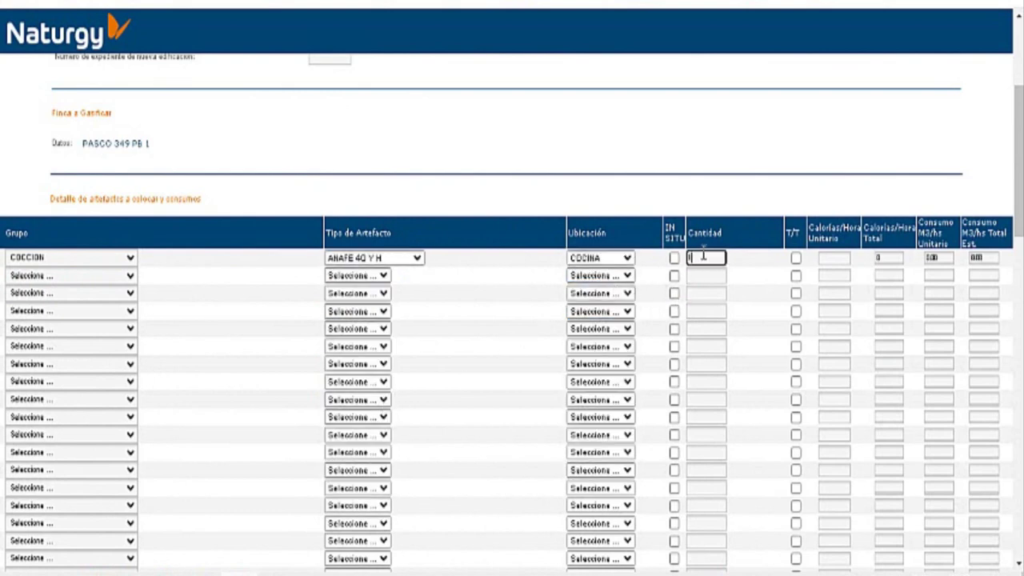
type("1")
left_click(833, 257)
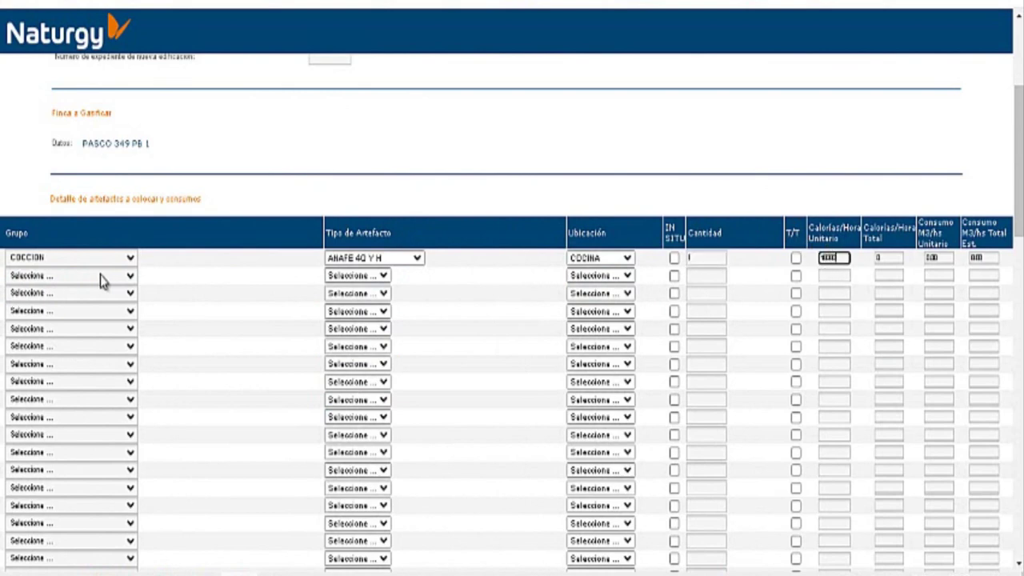
left_click(132, 278)
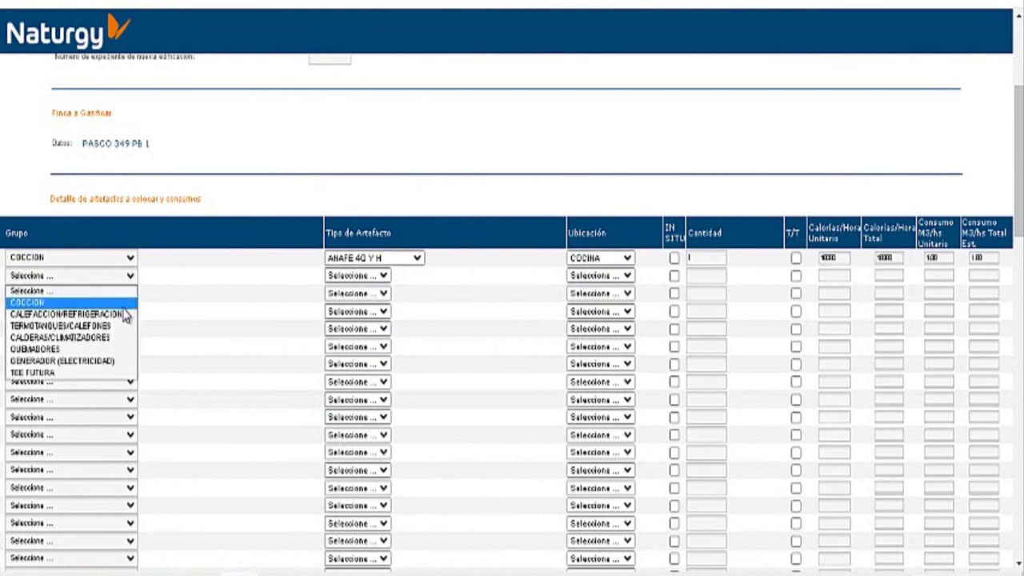
Step: Fill appliance row 2: TERMOTANQUES/CALEFONES, TERMOTANQUE 80 LTS., in EXTERIORES, quantity 1
left_click(124, 327)
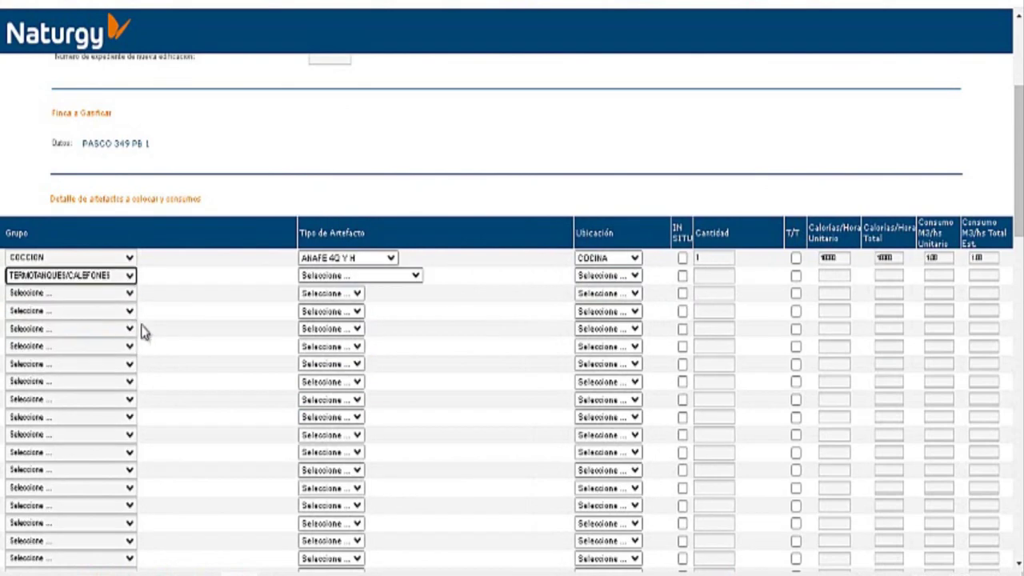
left_click(416, 277)
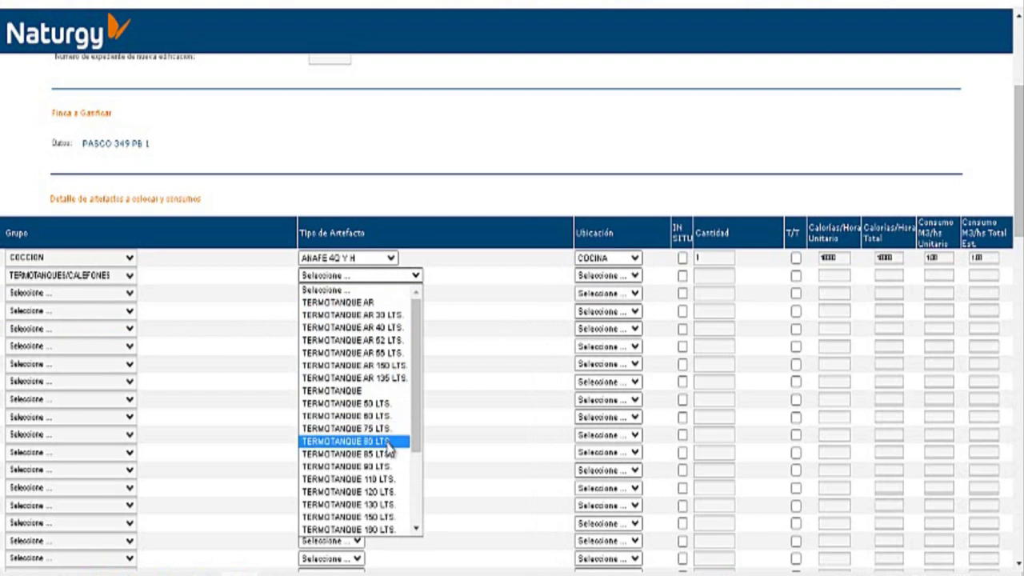
left_click(389, 443)
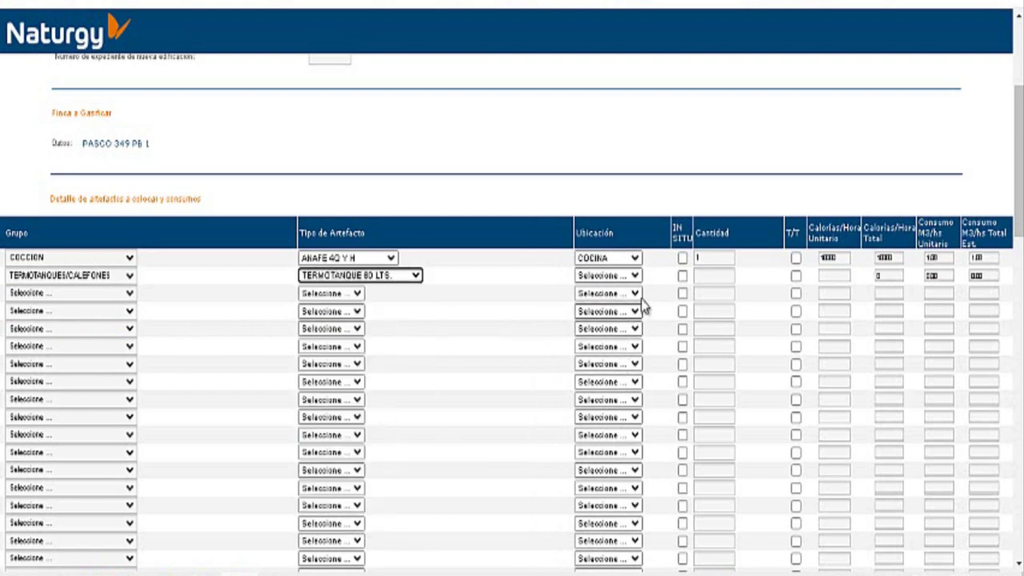
left_click(634, 276)
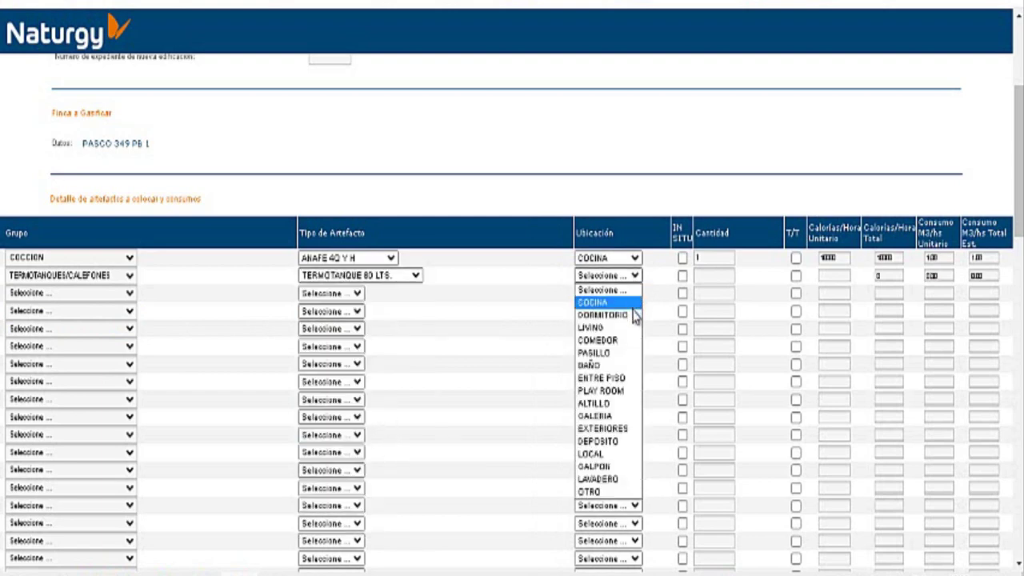
left_click(632, 429)
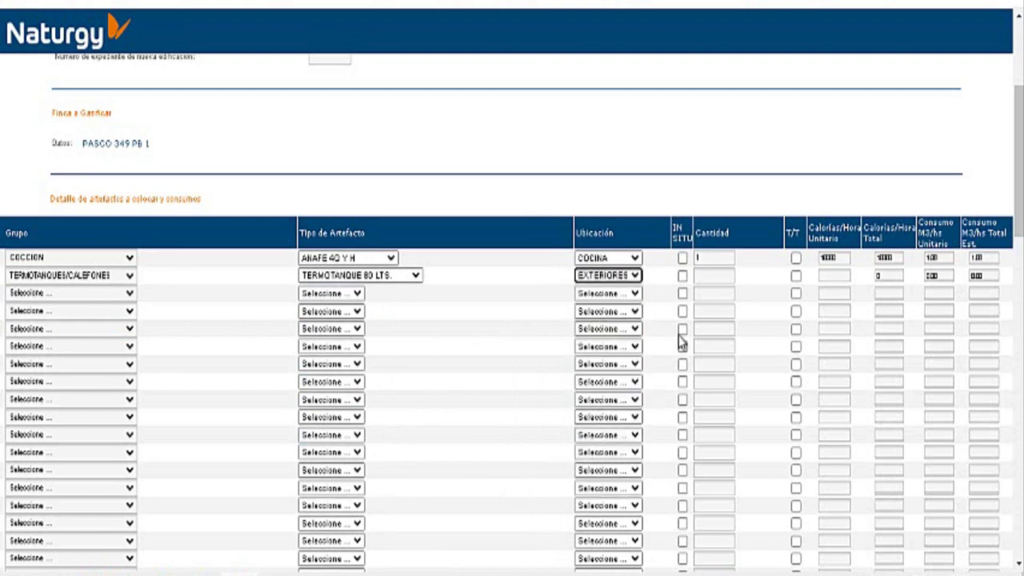
left_click(717, 277)
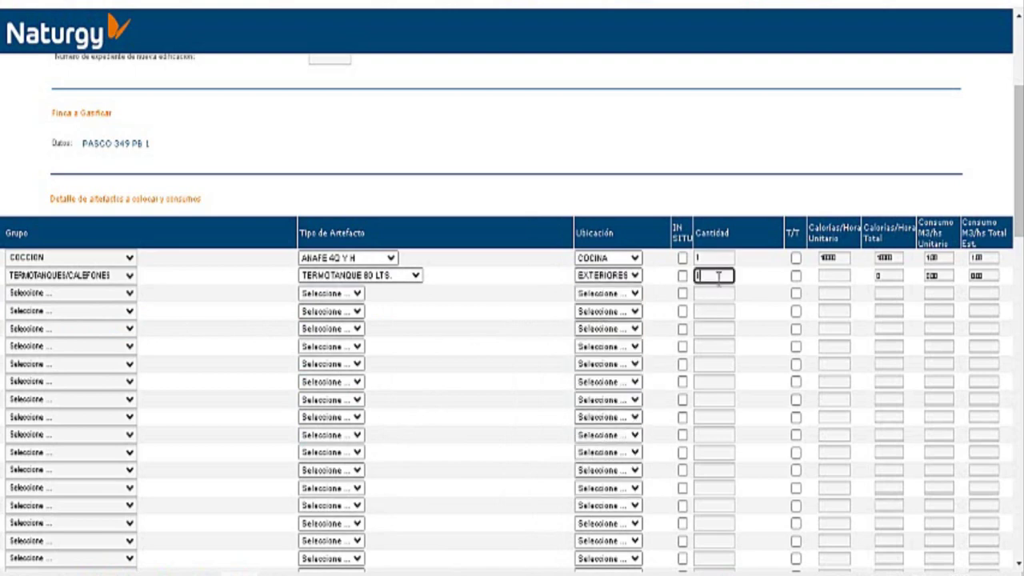
type("1")
left_click(845, 276)
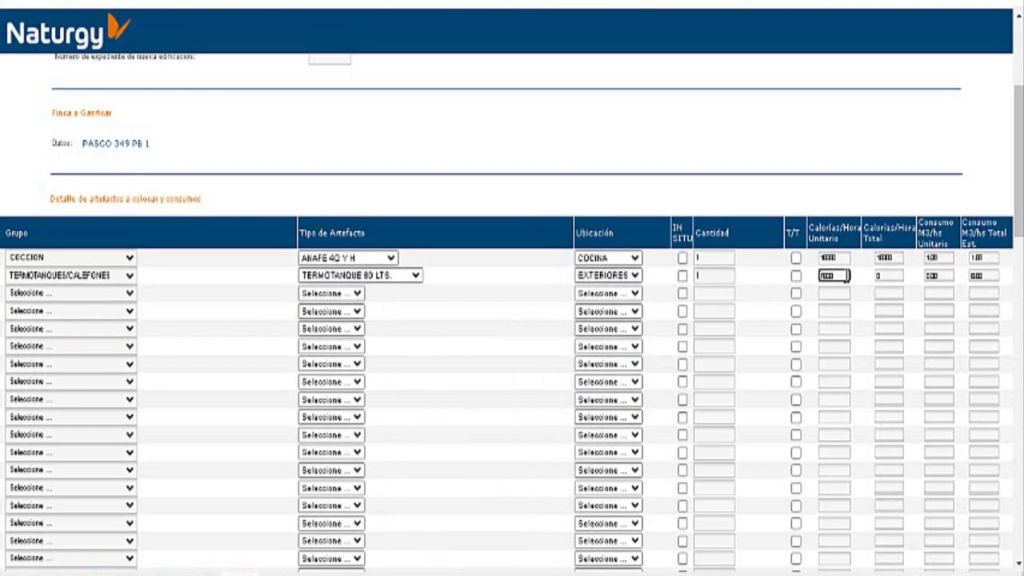
scroll(847, 275, "down", 2)
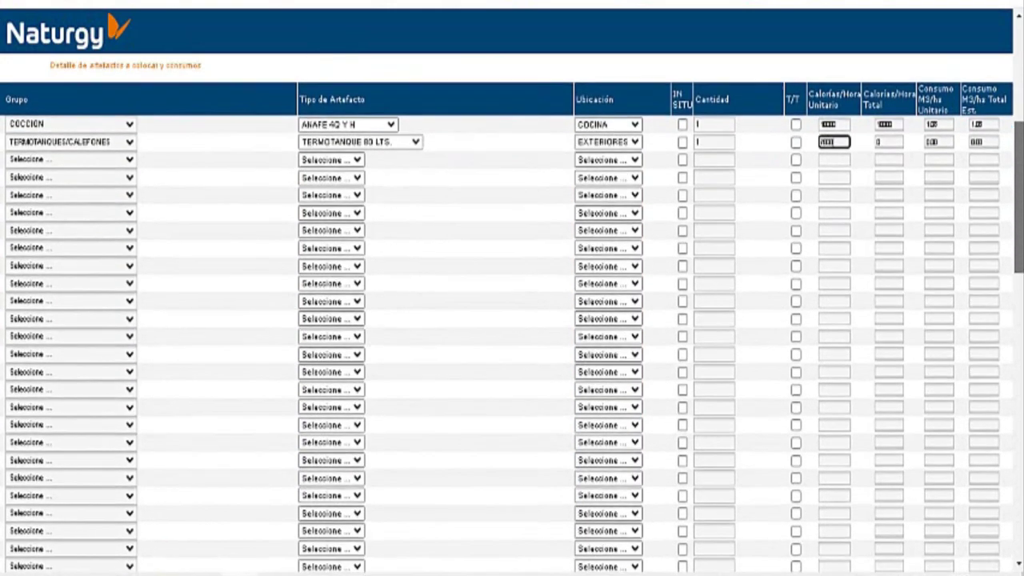
Step: Mark new piping, dwelling under construction, existing service and installer-fitted meter, then submit the form
scroll(513, 312, "down", 5)
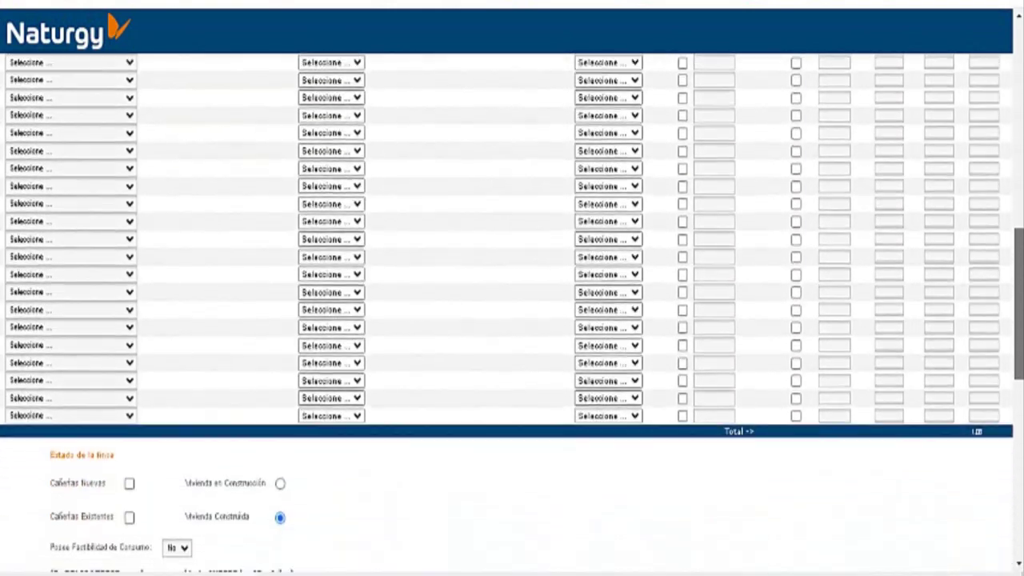
scroll(1018, 352, "down", 3)
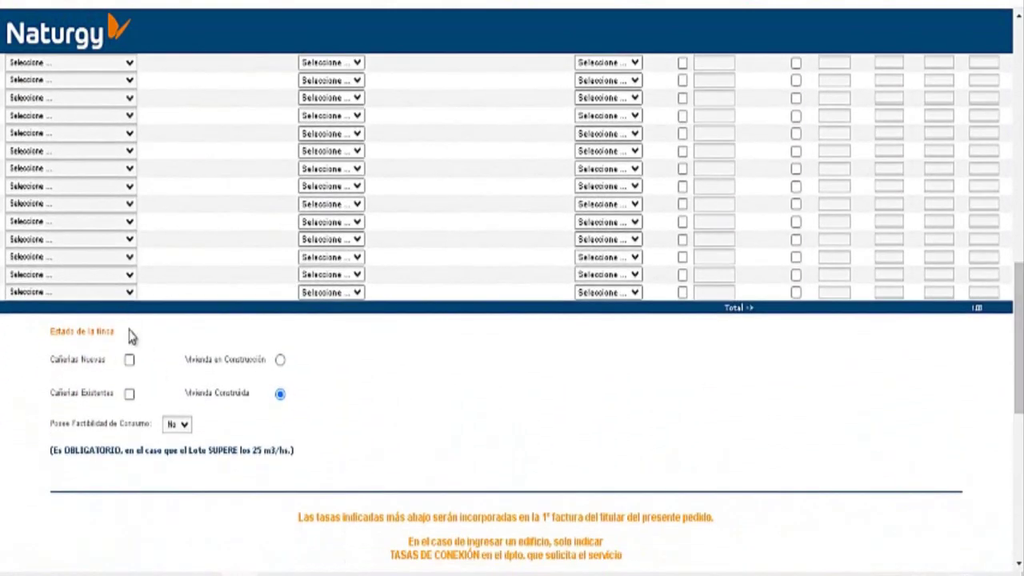
left_click(129, 361)
left_click(280, 360)
left_click_drag(1017, 343, 1016, 414)
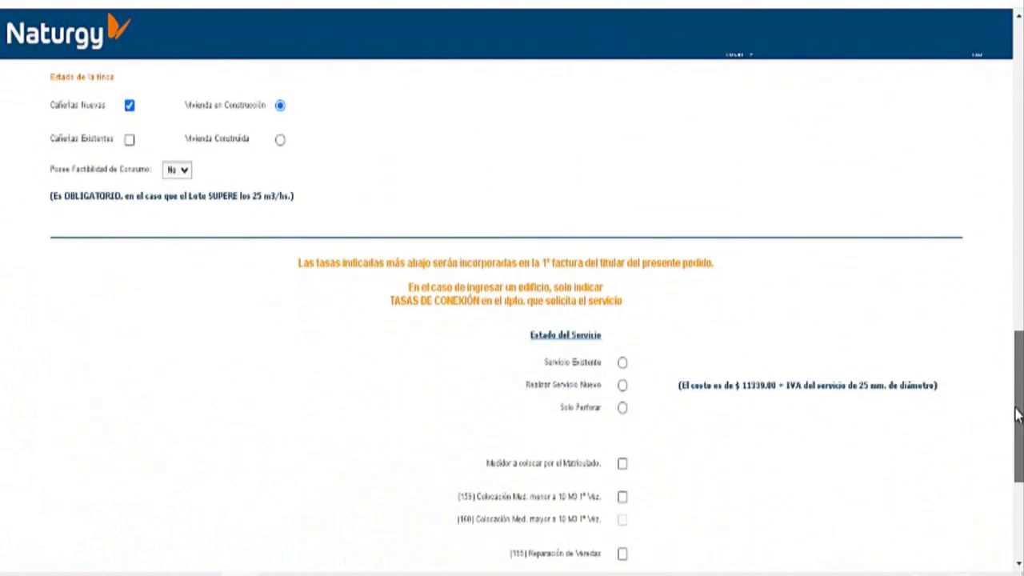
left_click(623, 363)
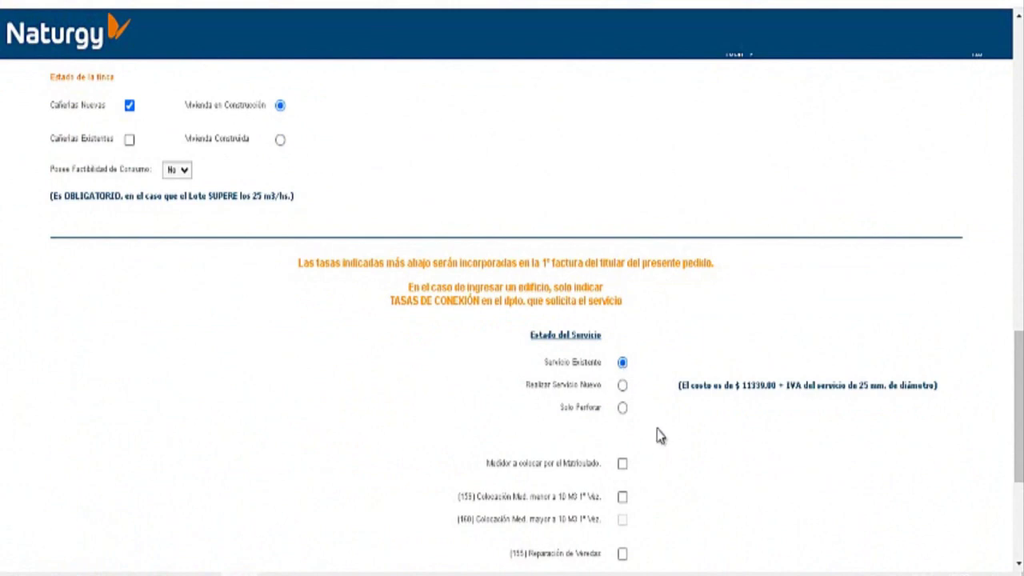
left_click(622, 463)
left_click_drag(1018, 370, 988, 453)
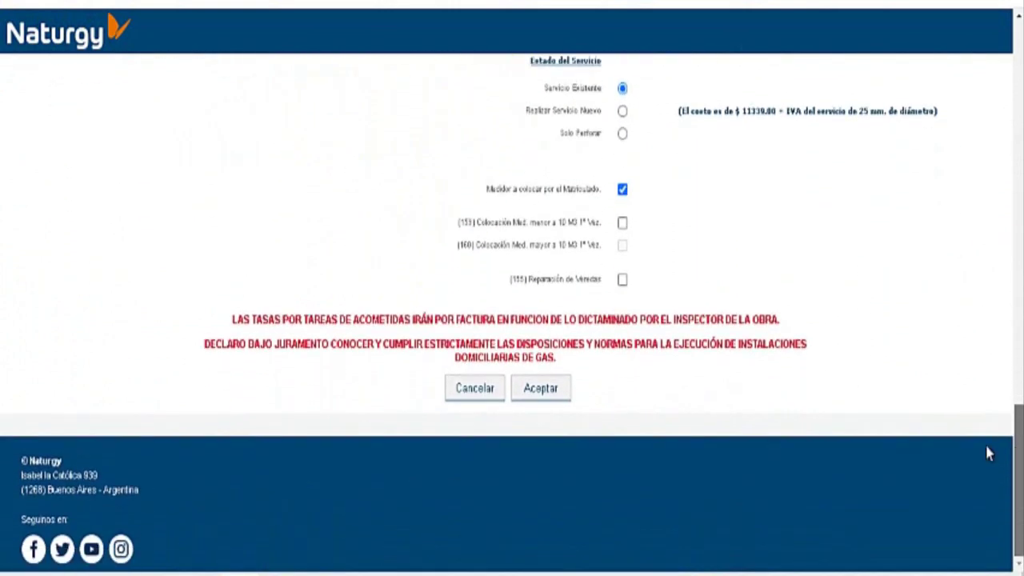
left_click(541, 390)
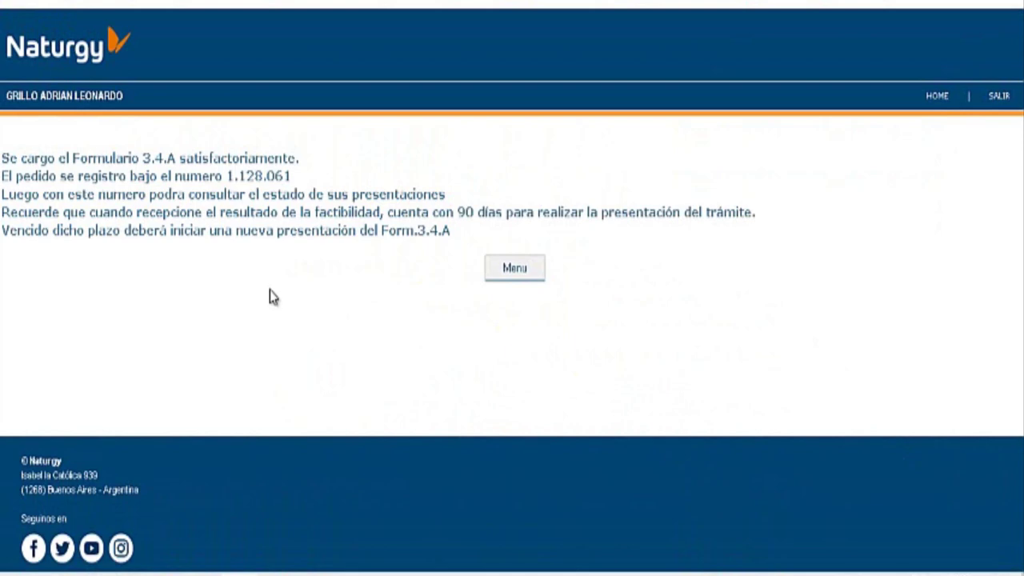
Step: Return to the main menu and open Estado de Trámites to see the new request pending
left_click(522, 272)
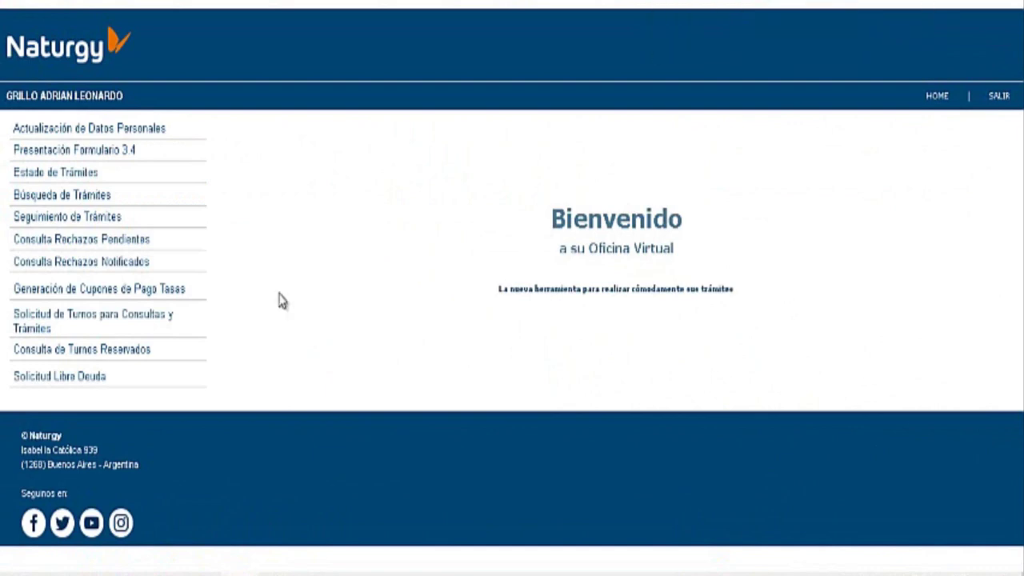
left_click(80, 181)
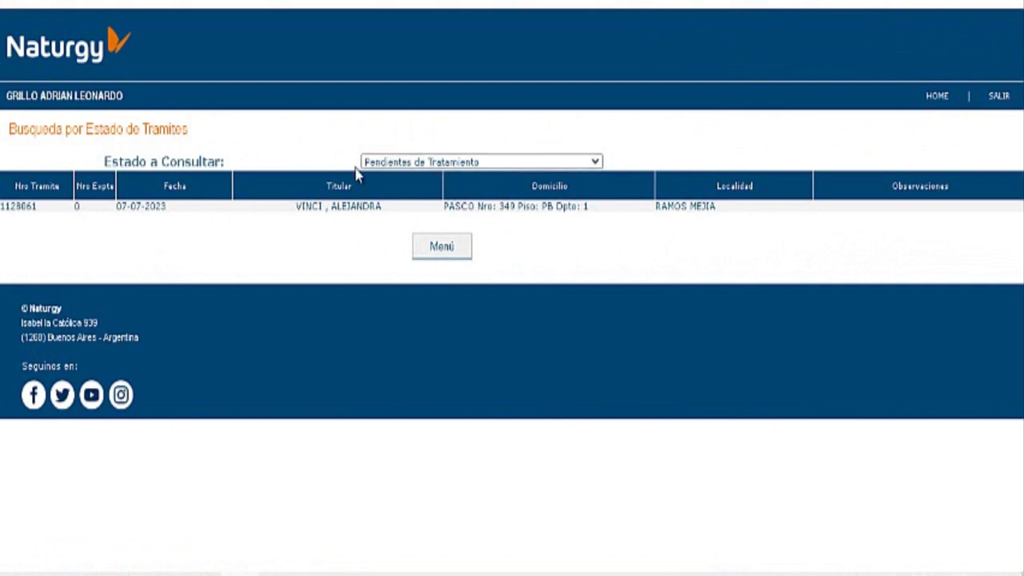
Step: Open the new trámite's tracking details and view its submitted Proyecto Instalación de Gas form dated 07-07-2023
left_click(480, 214)
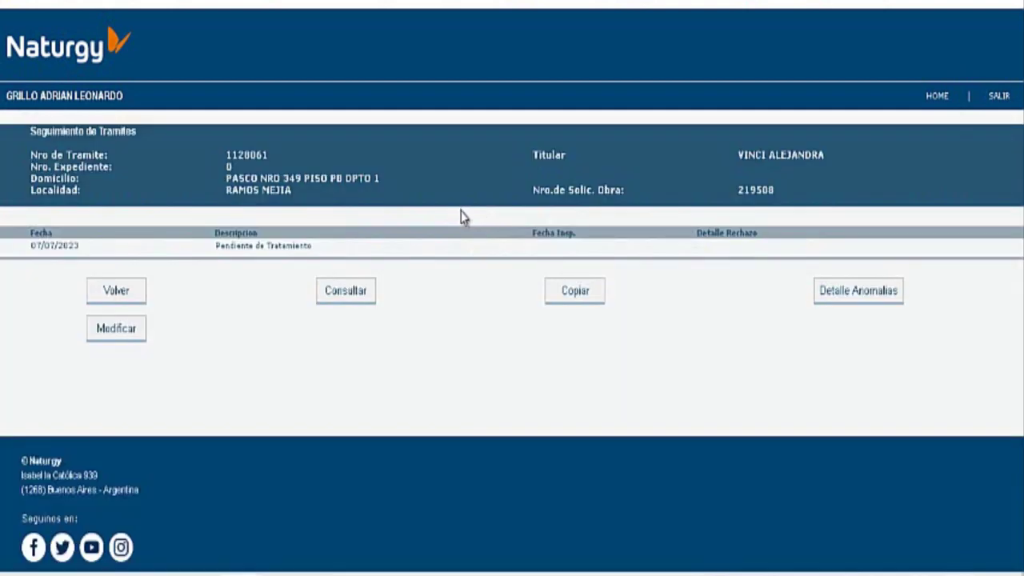
left_click(359, 293)
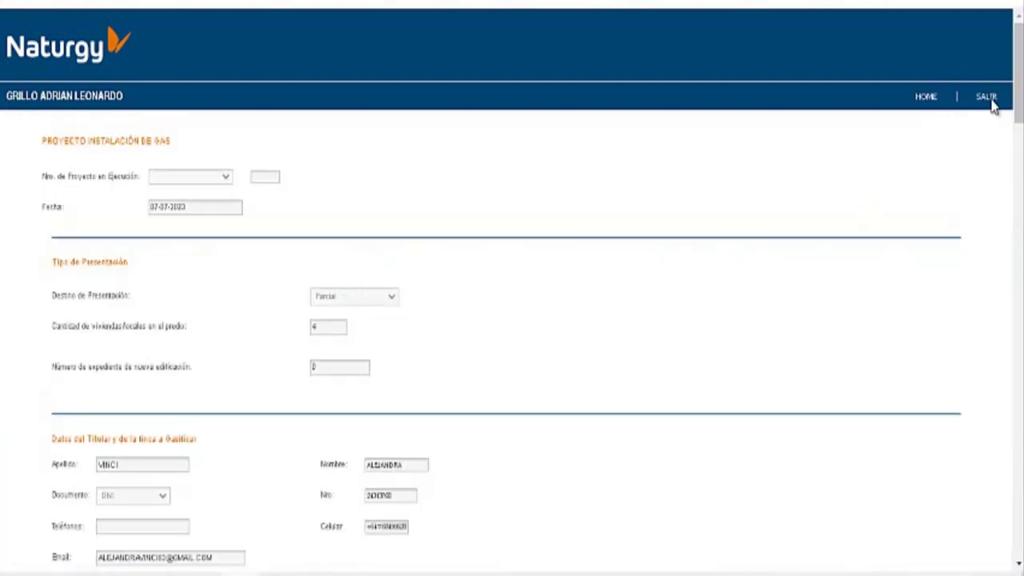
Step: Review the submitted form to the bottom, then return to the Oficina Virtual welcome menu
left_click_drag(1020, 72, 1020, 490)
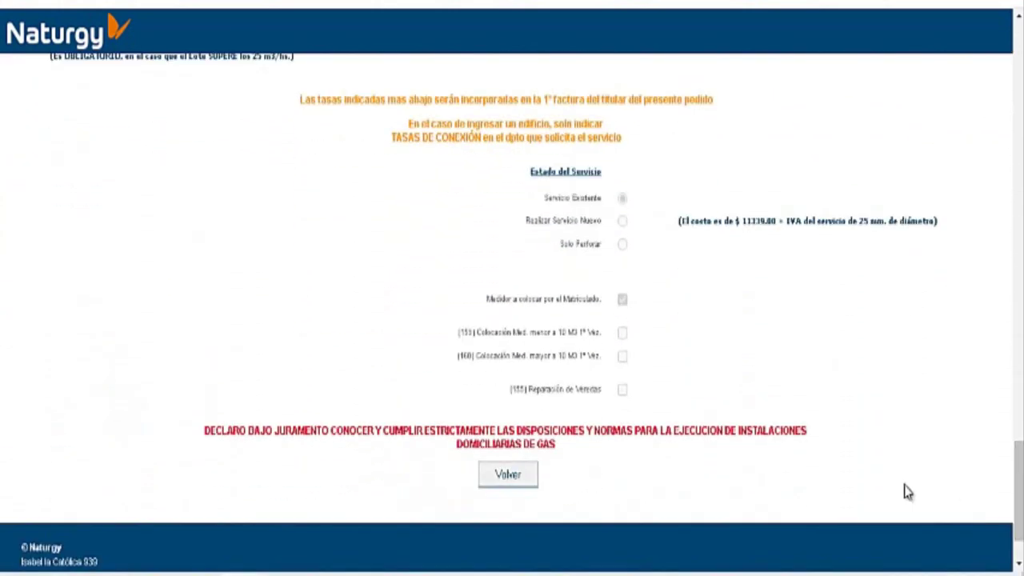
left_click(524, 476)
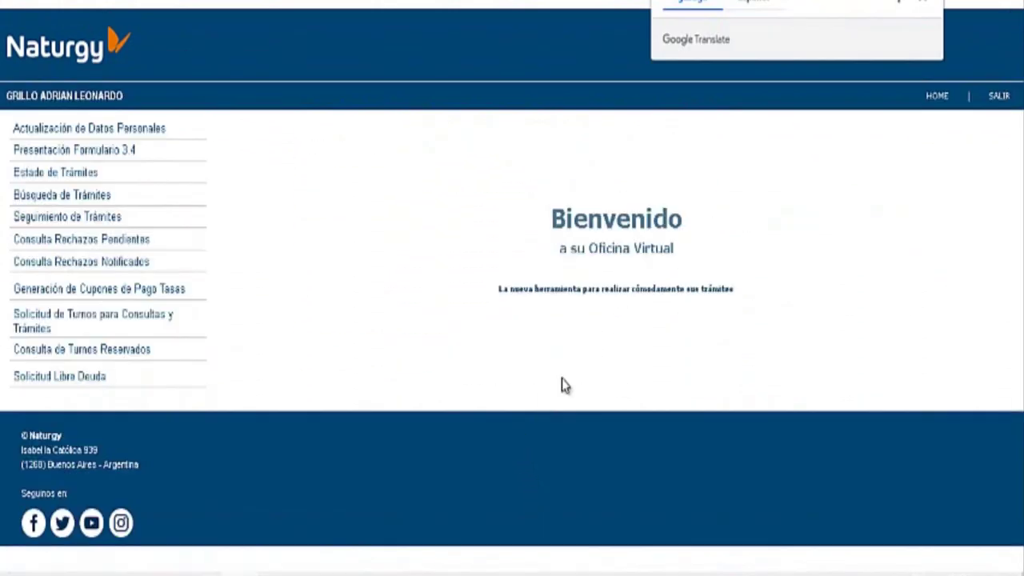